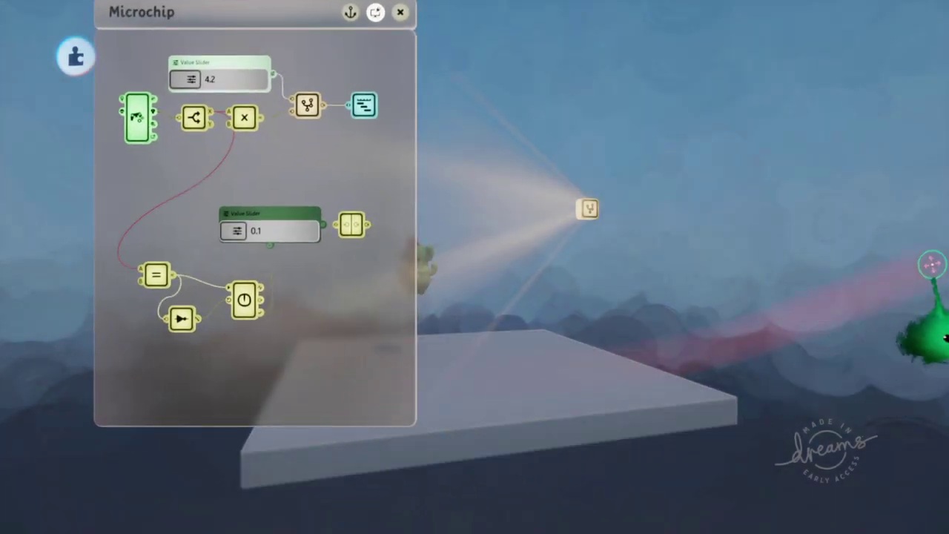
- Close the open microchip canvas and switch the existing microchip's power off in its tweak menu
{"action": "key", "text": "Escape"}
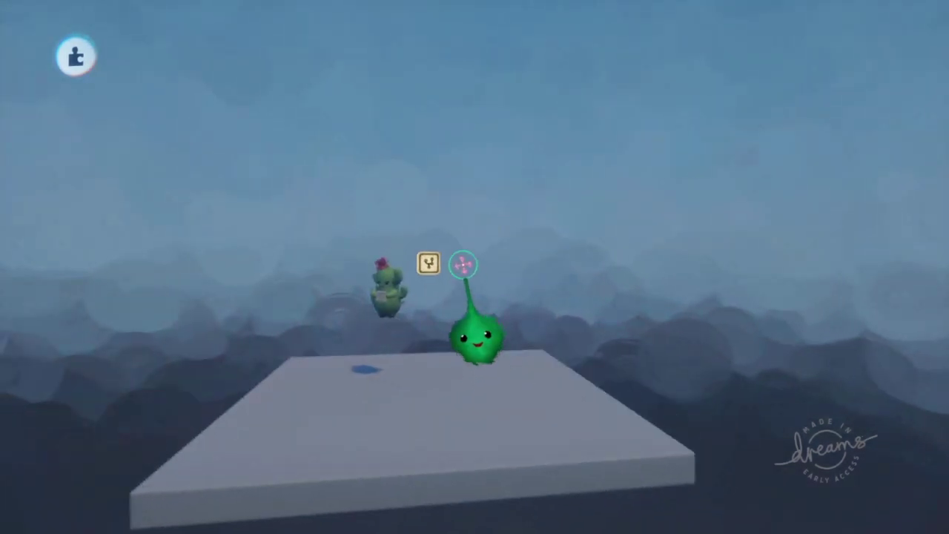
{"action": "left_click", "coordinate": [428, 263]}
{"action": "left_click", "coordinate": [547, 411]}
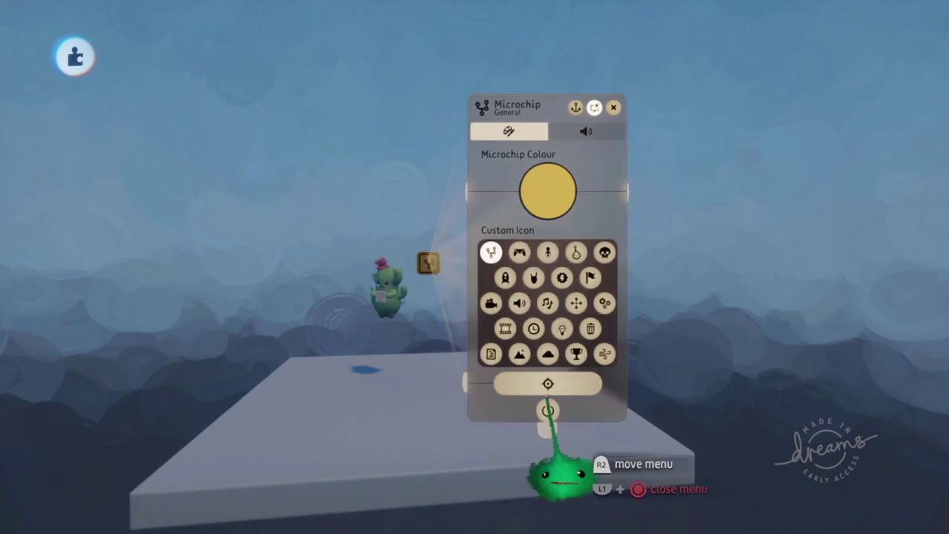
{"action": "key", "text": "Escape"}
- Sculpt a cube near the platform's corner and stamp a microchip onto its front face
{"action": "middle_click_drag", "start_coordinate": [484, 341], "coordinate": [576, 191]}
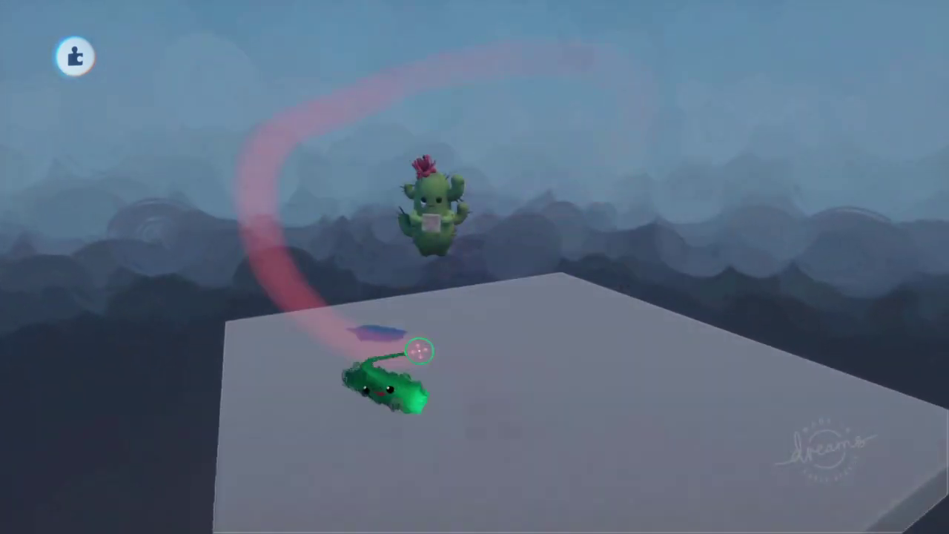
{"action": "middle_click_drag", "start_coordinate": [326, 268], "coordinate": [344, 89]}
{"action": "middle_click_drag", "start_coordinate": [364, 215], "coordinate": [394, 296]}
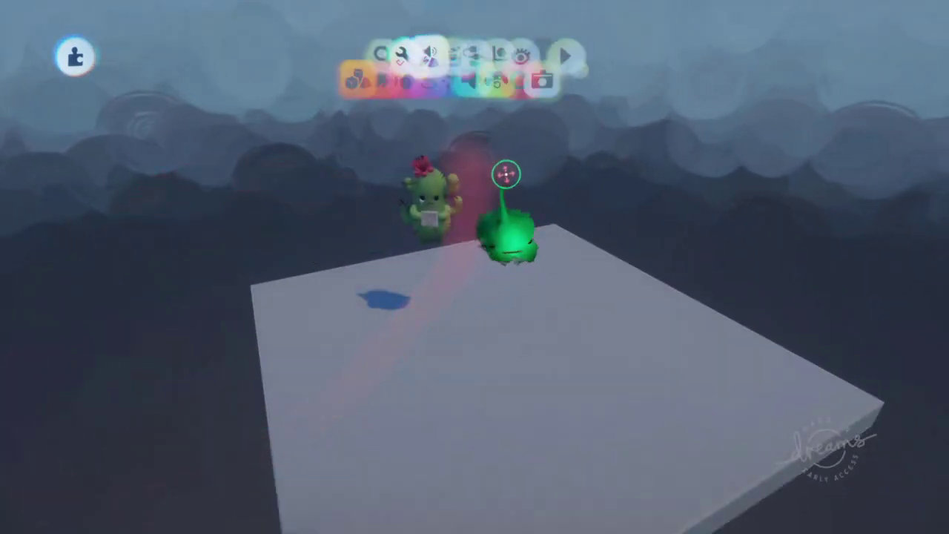
{"action": "left_click", "coordinate": [476, 104]}
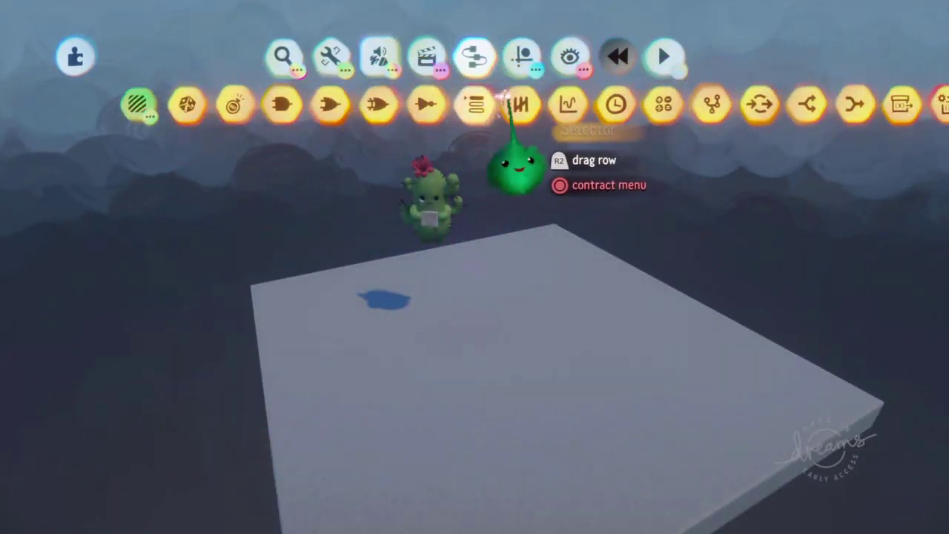
{"action": "key", "text": "Escape"}
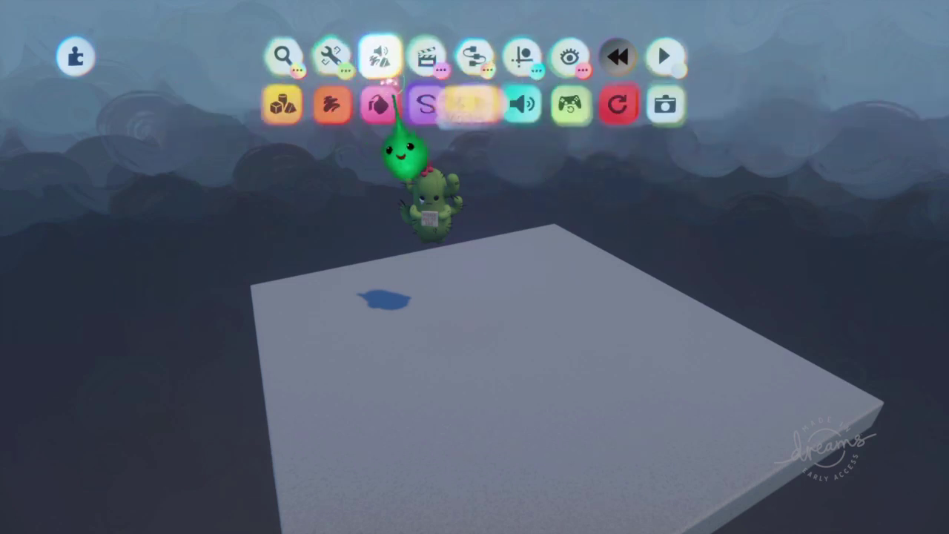
{"action": "left_click", "coordinate": [400, 103]}
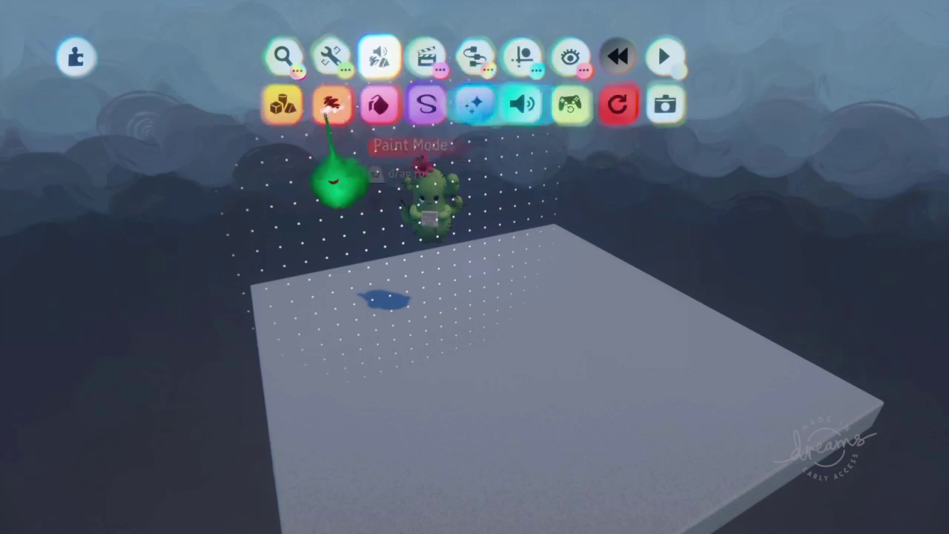
{"action": "left_click", "coordinate": [284, 105]}
{"action": "key", "text": "Escape"}
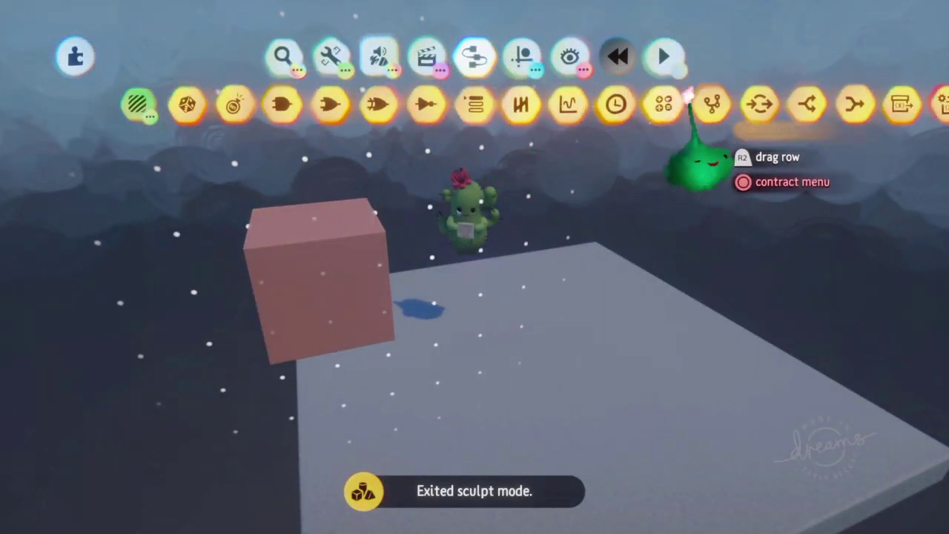
{"action": "left_click", "coordinate": [681, 104]}
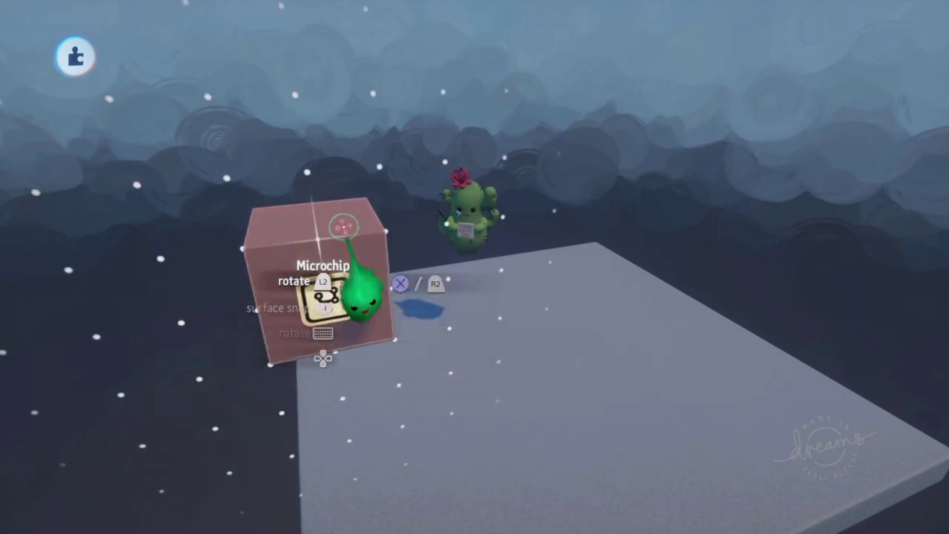
{"action": "left_click", "coordinate": [356, 300]}
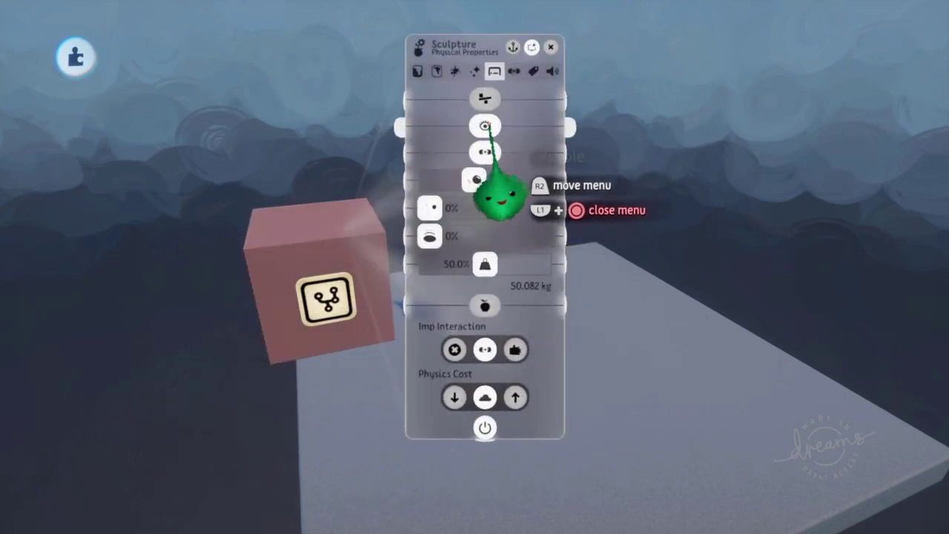
- Make the cube invisible and non-collidable with Imp Interaction set to Ignore, and turn off Preview Invisibility
{"action": "left_click", "coordinate": [484, 126]}
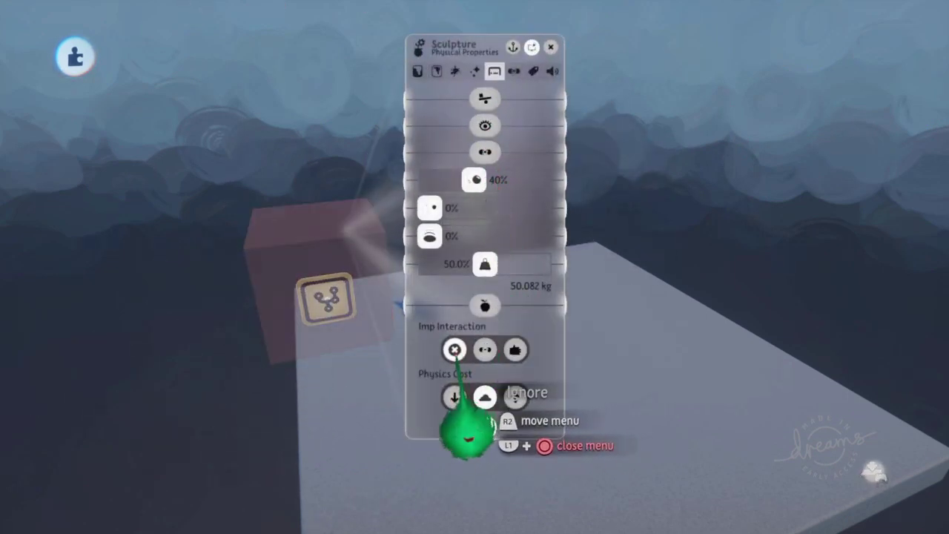
{"action": "key", "text": "Escape"}
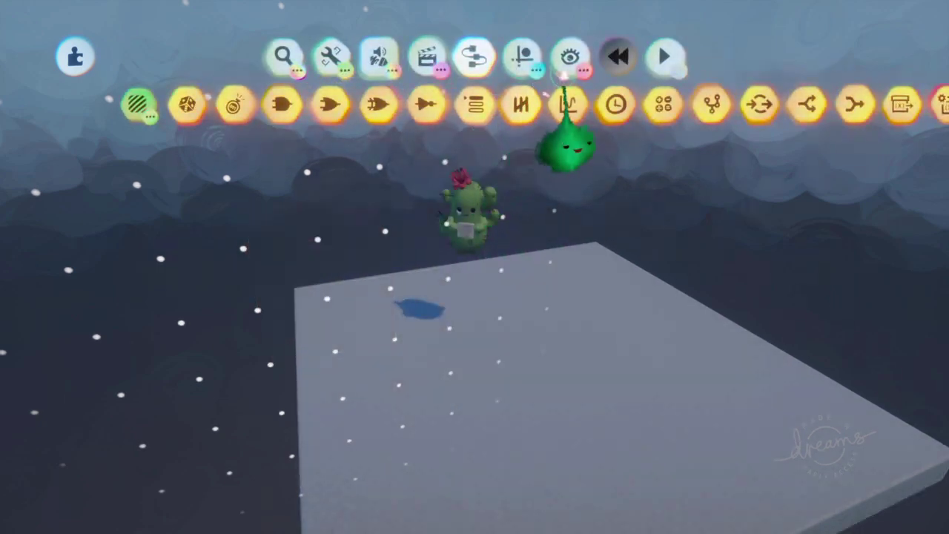
{"action": "left_click", "coordinate": [245, 115]}
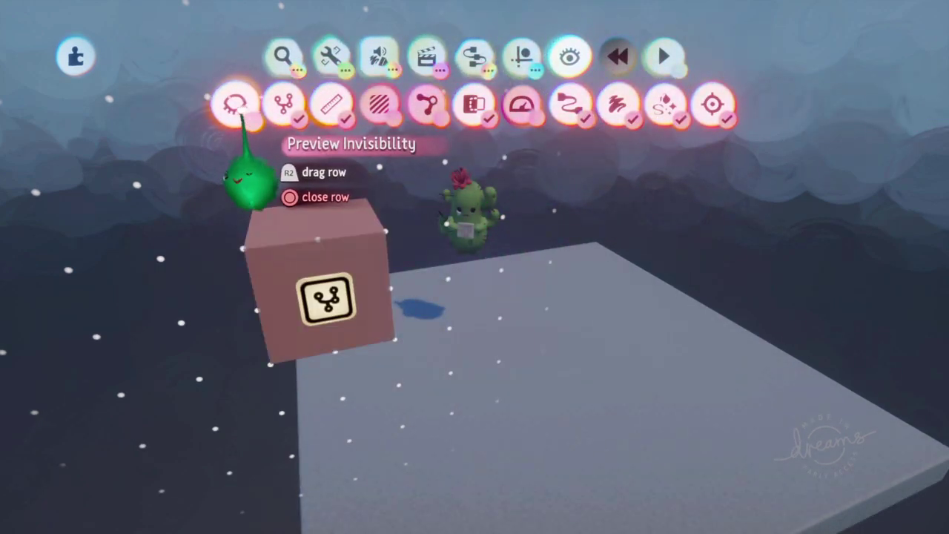
{"action": "key", "text": "Escape"}
- Turn off grid snap, place a Camera gadget inside the cube's microchip and check the camera's view
{"action": "left_click", "coordinate": [330, 296]}
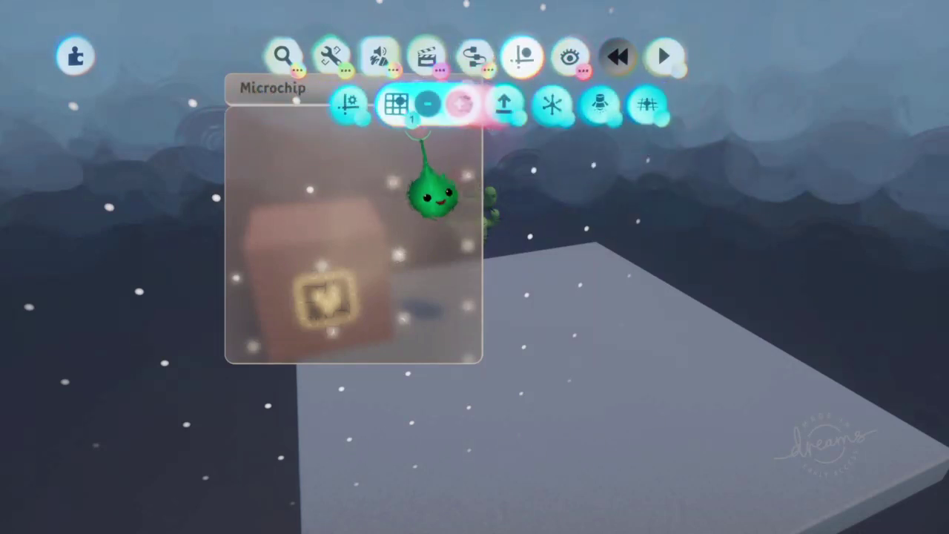
{"action": "left_click", "coordinate": [496, 104]}
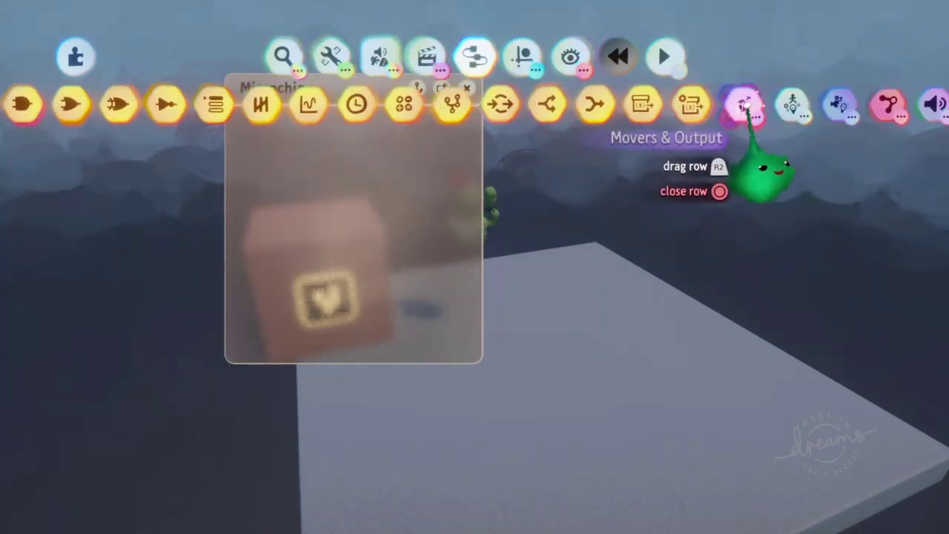
{"action": "left_click", "coordinate": [836, 104]}
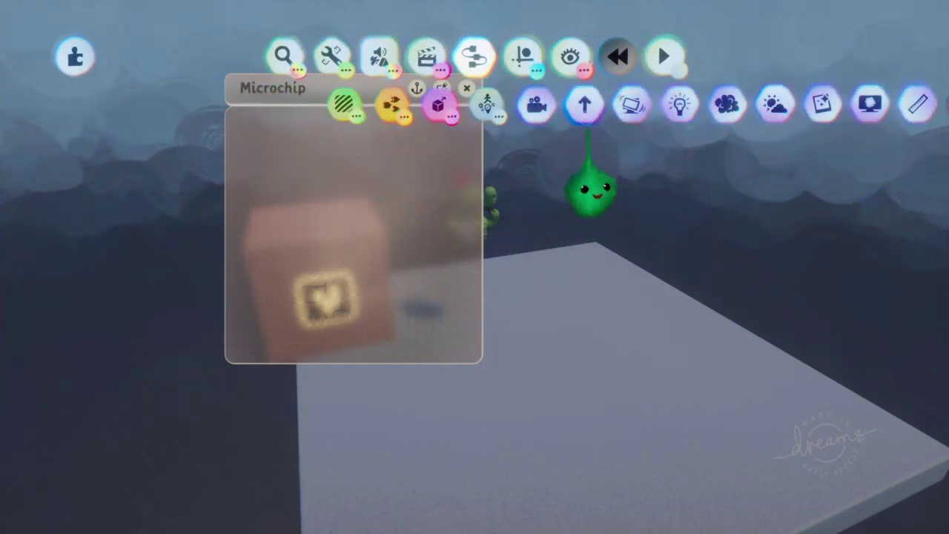
{"action": "left_click", "coordinate": [536, 103]}
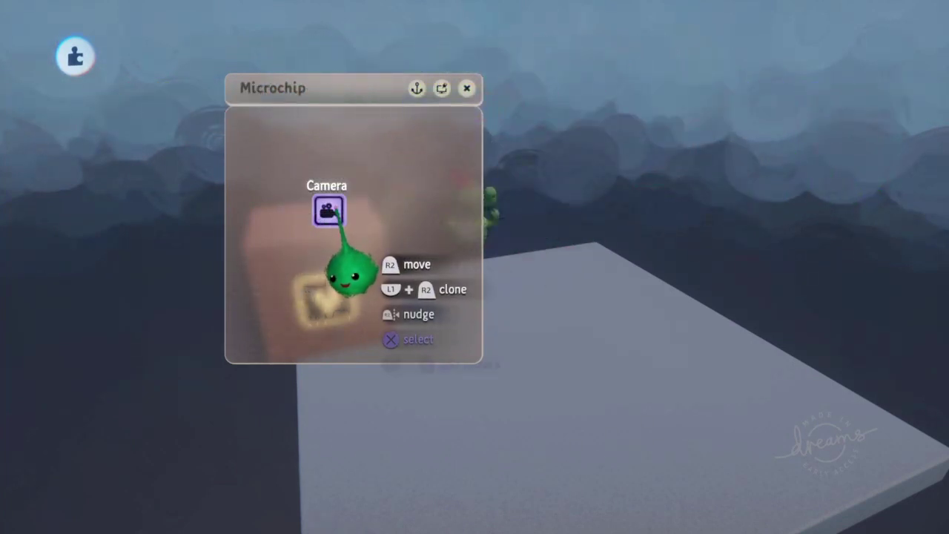
{"action": "left_click", "coordinate": [336, 215]}
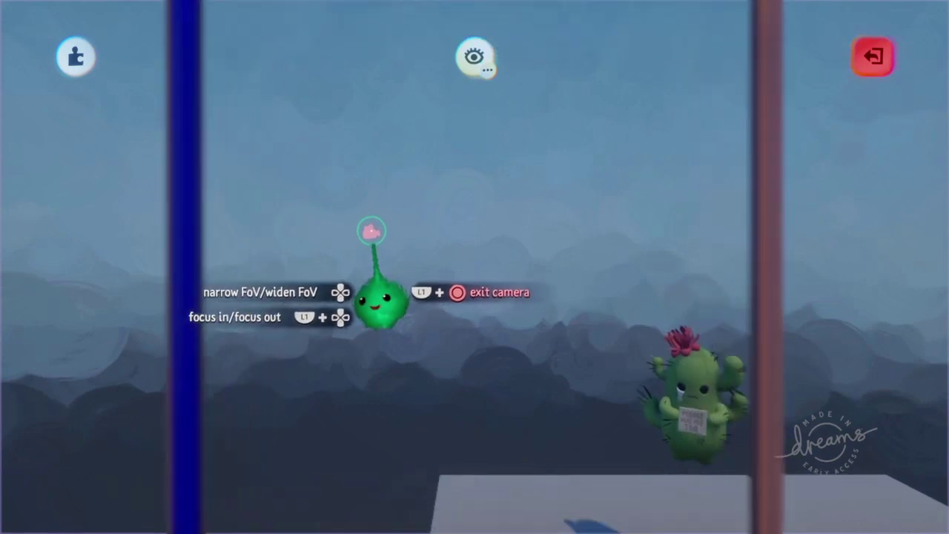
{"action": "key", "text": "Escape"}
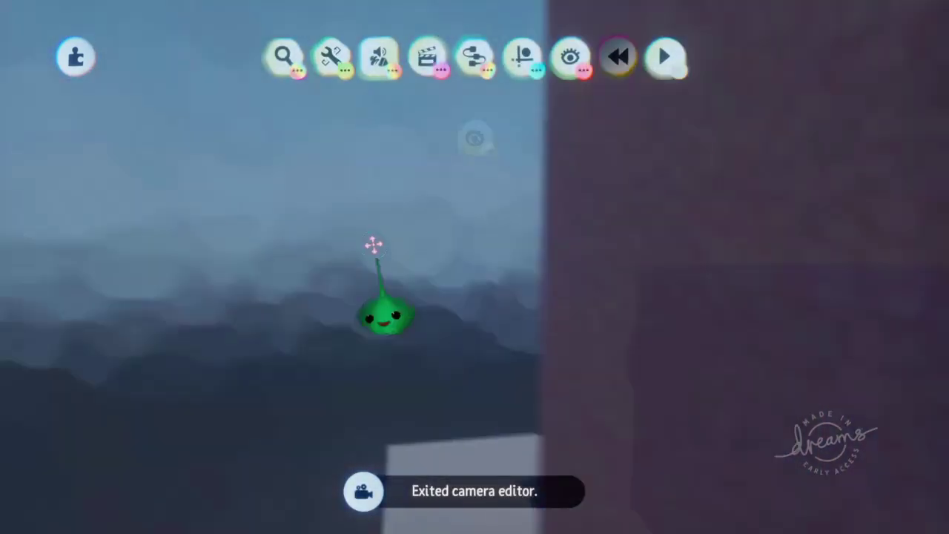
- Lower the cactus character onto the platform's surface
{"action": "middle_click_drag", "start_coordinate": [671, 283], "coordinate": [546, 358]}
{"action": "middle_click_drag", "start_coordinate": [525, 318], "coordinate": [120, 275]}
{"action": "middle_click_drag", "start_coordinate": [493, 322], "coordinate": [470, 326]}
{"action": "key", "text": "Escape"}
{"action": "left_click_drag", "start_coordinate": [470, 326], "coordinate": [502, 336]}
{"action": "middle_click_drag", "start_coordinate": [502, 335], "coordinate": [436, 261]}
- Connect the cube to the platform with a motor bolt and move its pivot to just above the cactus
{"action": "left_click", "coordinate": [473, 58]}
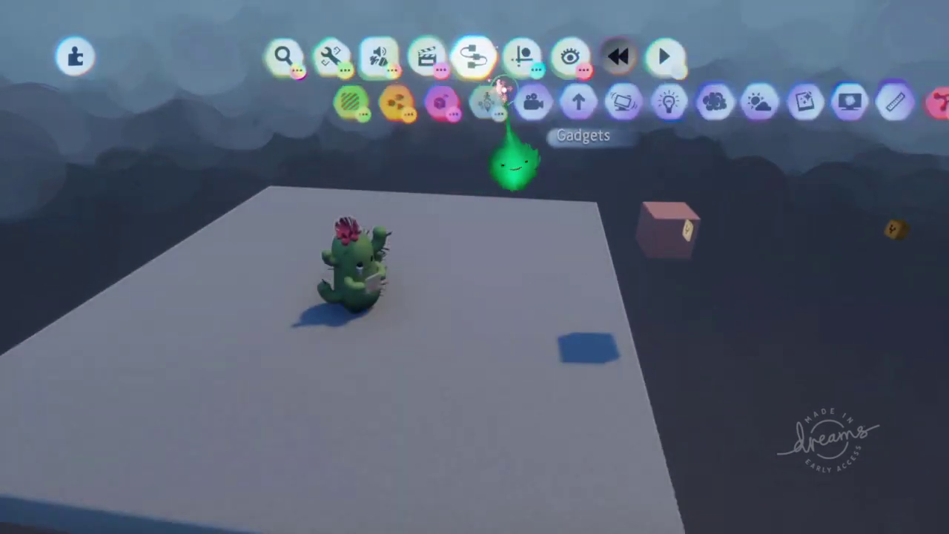
{"action": "left_click", "coordinate": [549, 111]}
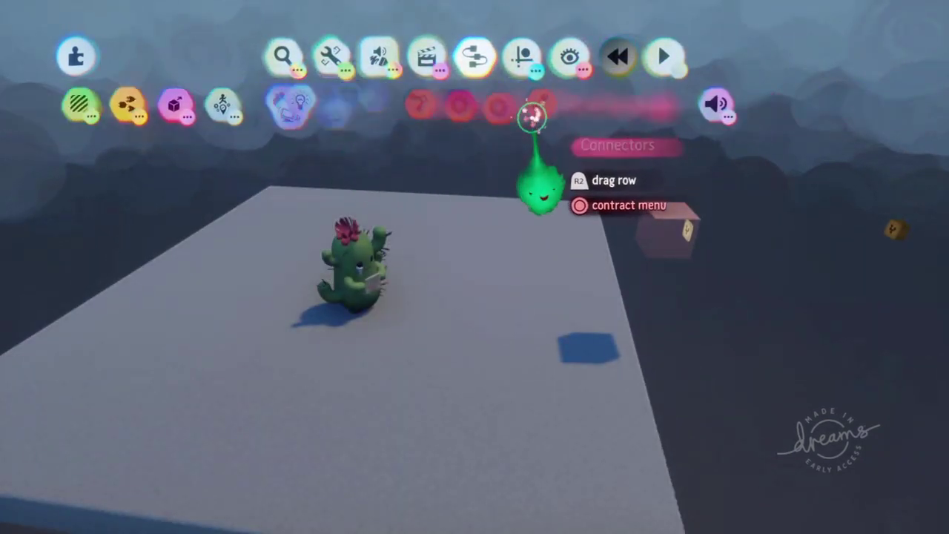
{"action": "left_click", "coordinate": [547, 111]}
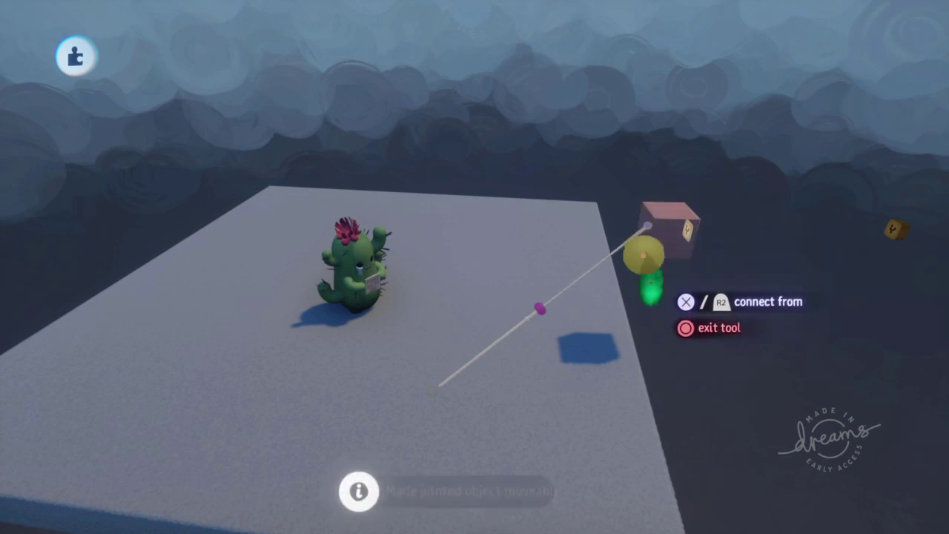
{"action": "left_click", "coordinate": [539, 307]}
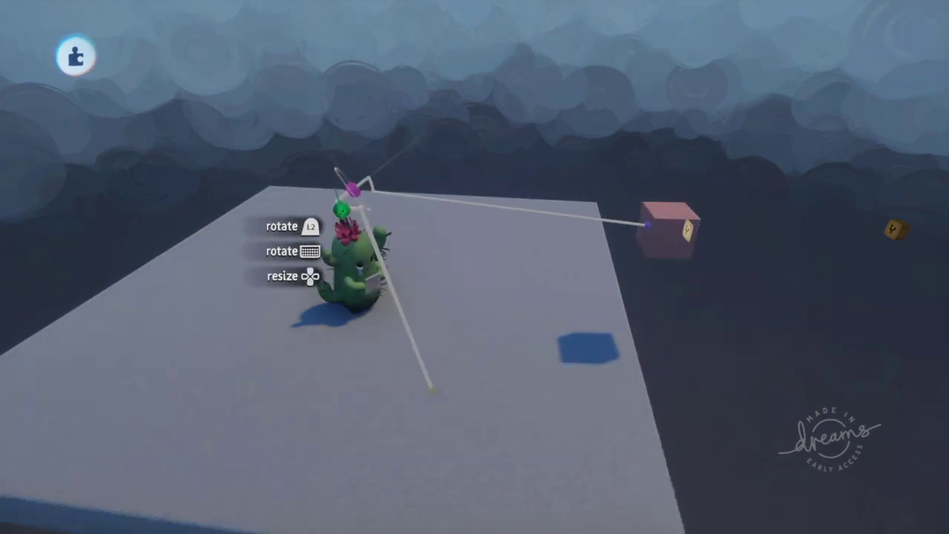
{"action": "left_click_drag", "start_coordinate": [358, 181], "coordinate": [354, 185]}
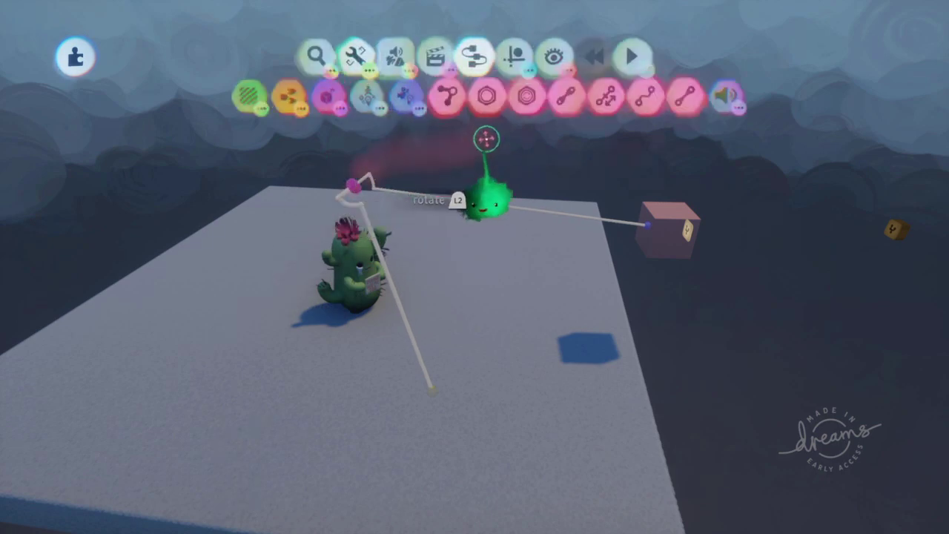
- Turn on grid snap and move the motor bolt's pivot along the grid towards the cactus's head
{"action": "left_click", "coordinate": [524, 61]}
{"action": "left_click", "coordinate": [402, 118]}
{"action": "left_click", "coordinate": [401, 132]}
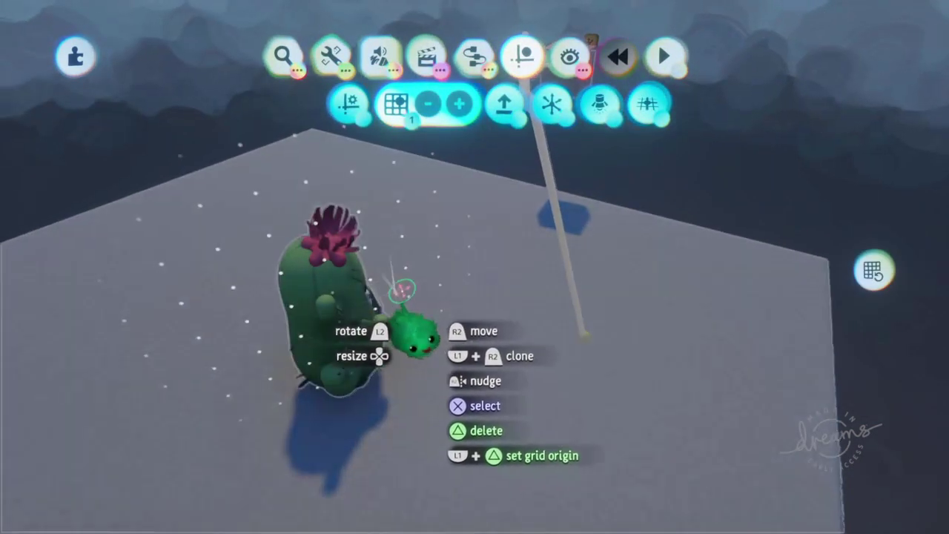
{"action": "middle_click_drag", "start_coordinate": [388, 280], "coordinate": [415, 271]}
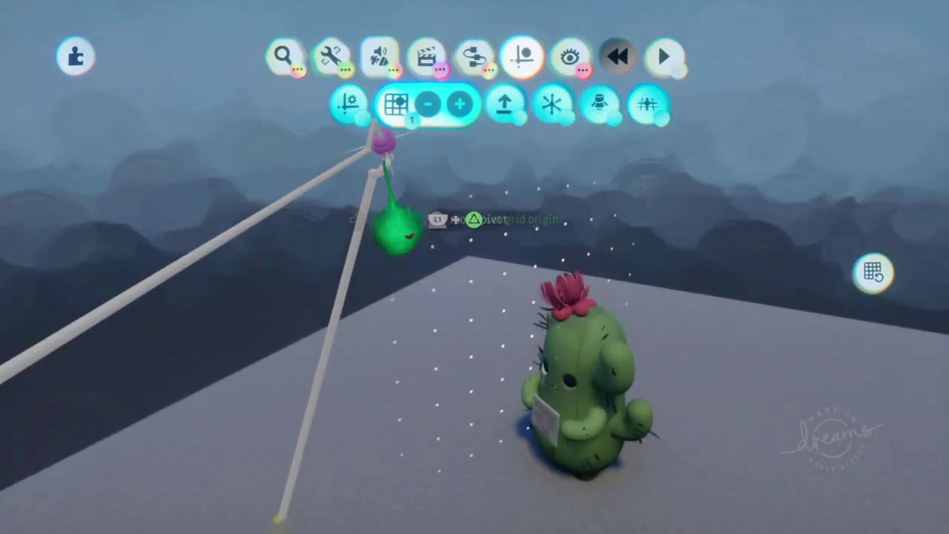
{"action": "left_click_drag", "start_coordinate": [385, 151], "coordinate": [530, 206]}
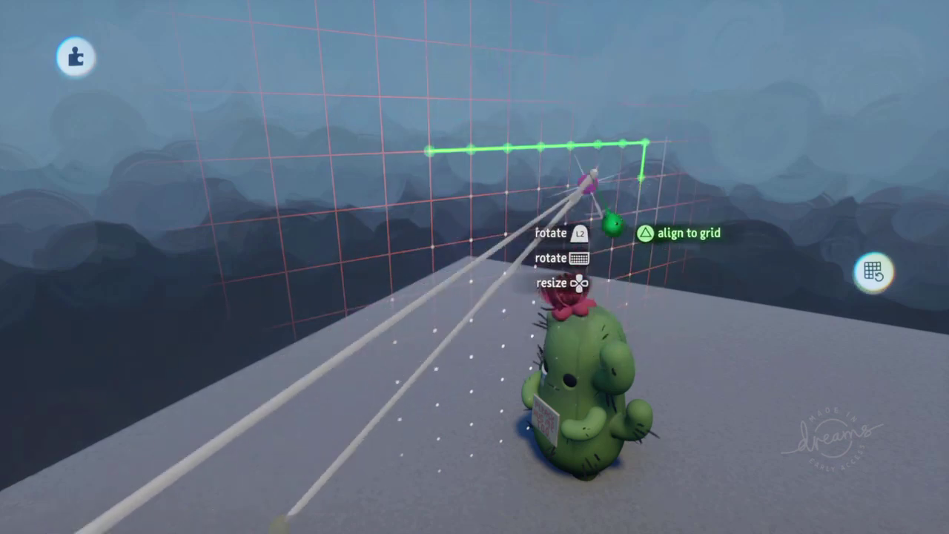
{"action": "left_click_drag", "start_coordinate": [565, 205], "coordinate": [563, 206]}
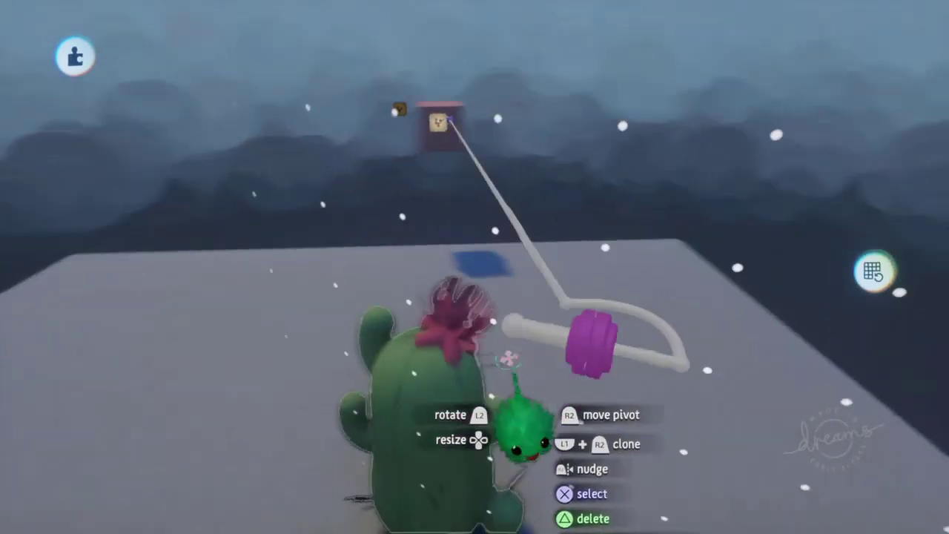
- Centre the motor bolt's pivot over the cactus's head and rotate it so its axis stands upright
{"action": "left_click_drag", "start_coordinate": [634, 298], "coordinate": [478, 296]}
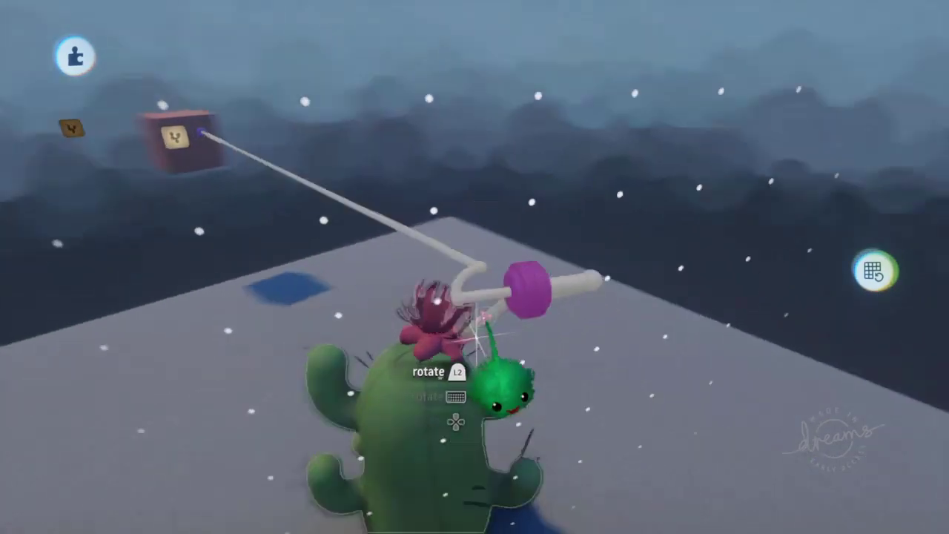
{"action": "left_click_drag", "start_coordinate": [585, 236], "coordinate": [498, 283]}
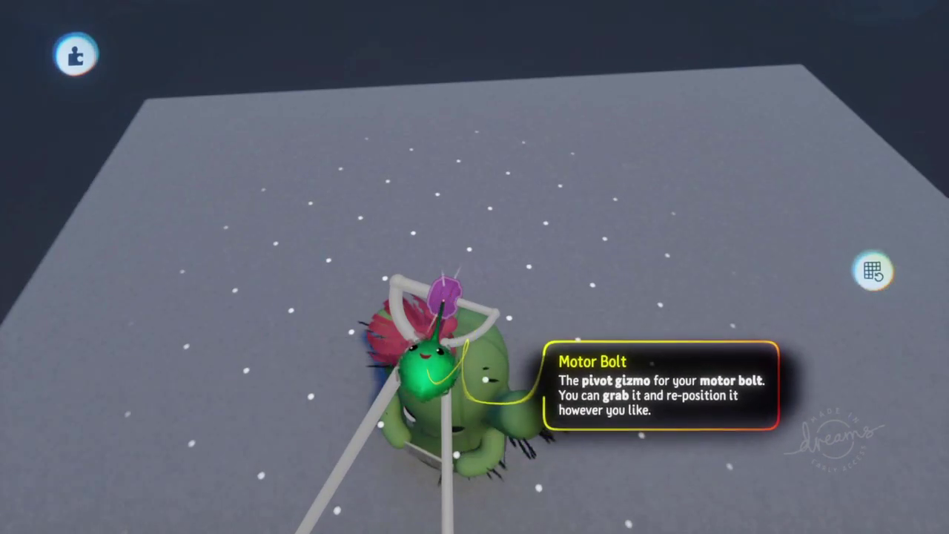
{"action": "left_click_drag", "start_coordinate": [427, 359], "coordinate": [429, 362]}
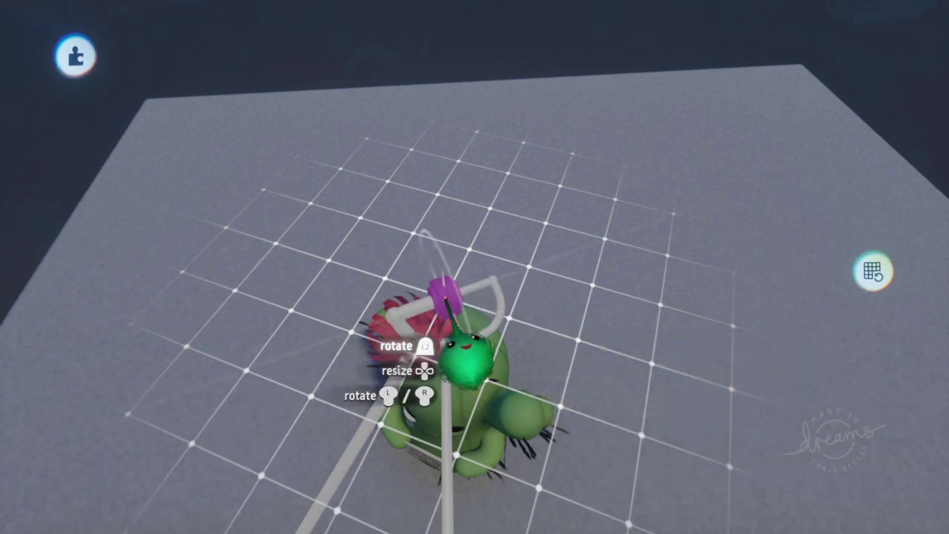
{"action": "left_click_drag", "start_coordinate": [446, 298], "coordinate": [447, 298]}
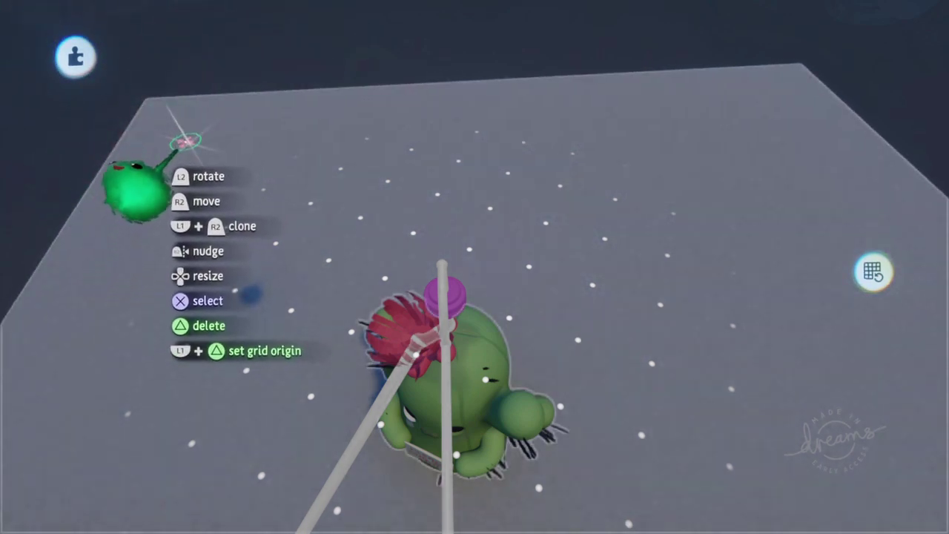
- Lower the cube's density to the minimum in its physical properties
{"action": "middle_click_drag", "start_coordinate": [466, 265], "coordinate": [403, 398]}
{"action": "middle_click_drag", "start_coordinate": [415, 445], "coordinate": [492, 245]}
{"action": "left_click", "coordinate": [483, 180]}
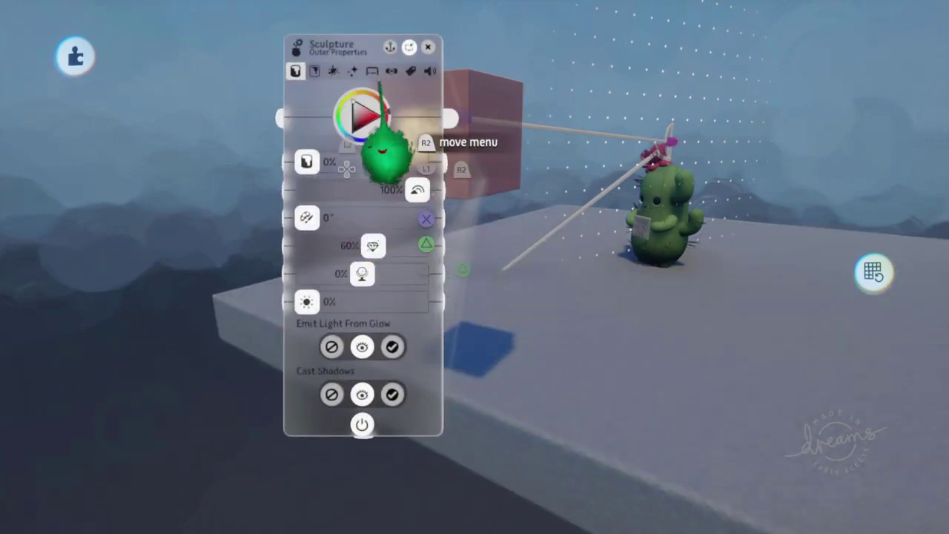
{"action": "left_click", "coordinate": [372, 71]}
{"action": "left_click_drag", "start_coordinate": [362, 264], "coordinate": [297, 265]}
{"action": "key", "text": "Escape"}
{"action": "key", "text": "space"}
- Open the settings of the motor bolt above the cactus's head and adjust its motor speed and limits
{"action": "middle_click_drag", "start_coordinate": [430, 322], "coordinate": [618, 272]}
{"action": "mouse_move", "coordinate": [511, 128]}
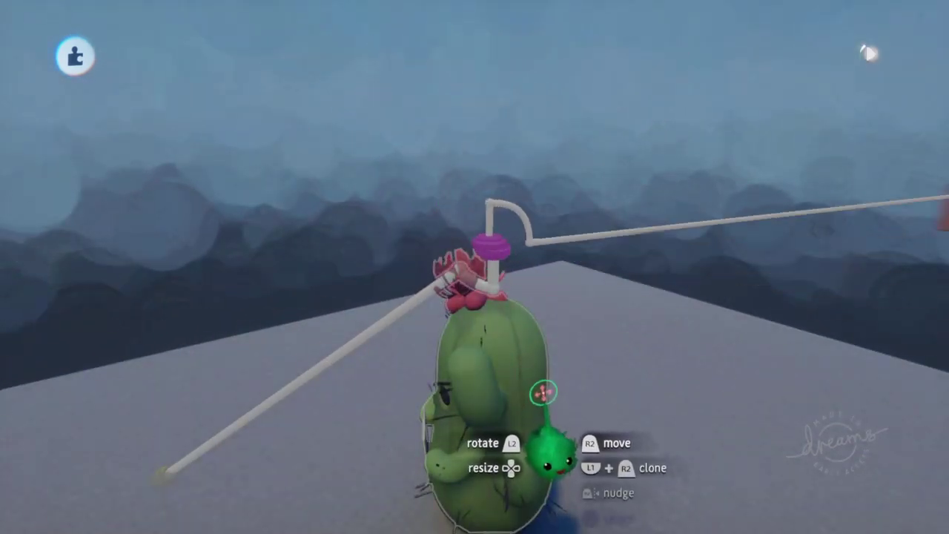
{"action": "middle_click_drag", "start_coordinate": [532, 350], "coordinate": [482, 268]}
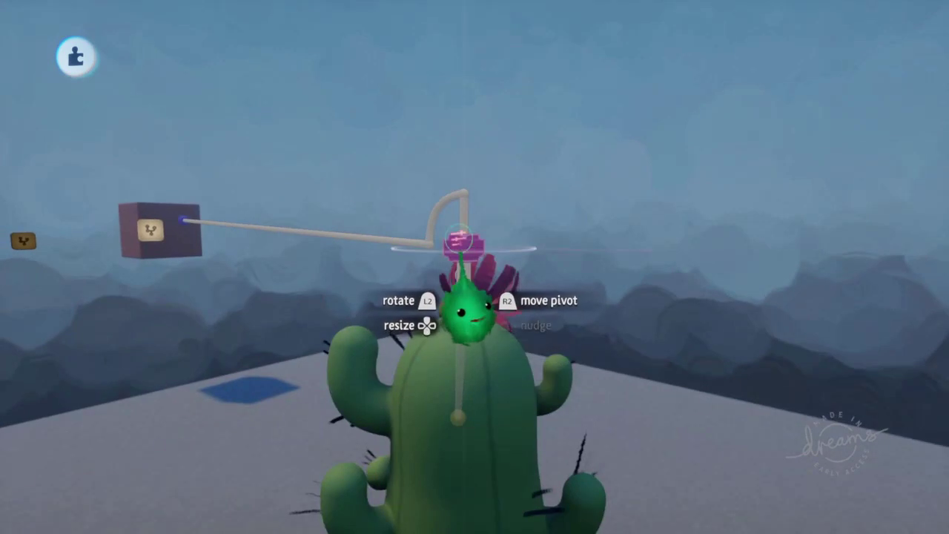
{"action": "left_click", "coordinate": [466, 304]}
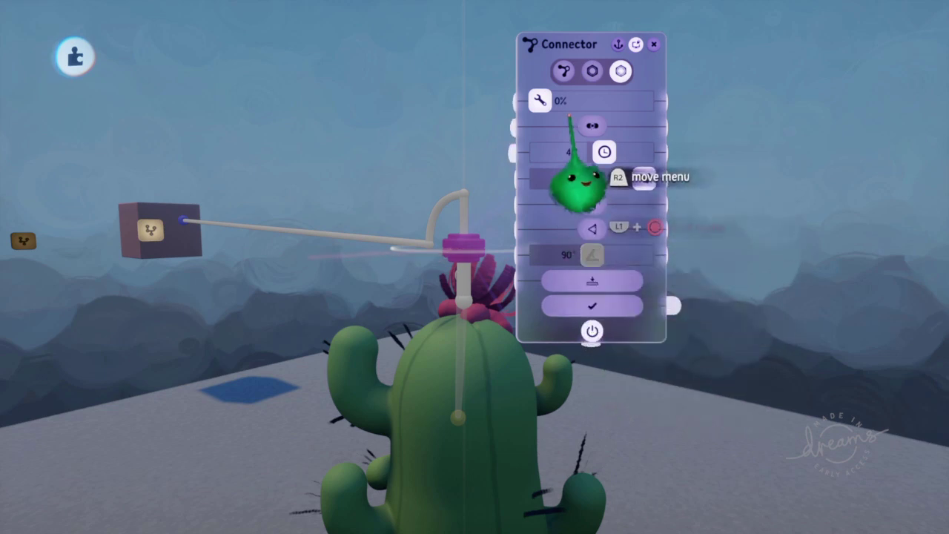
{"action": "middle_click_drag", "start_coordinate": [589, 235], "coordinate": [590, 258]}
{"action": "key", "text": "Escape"}
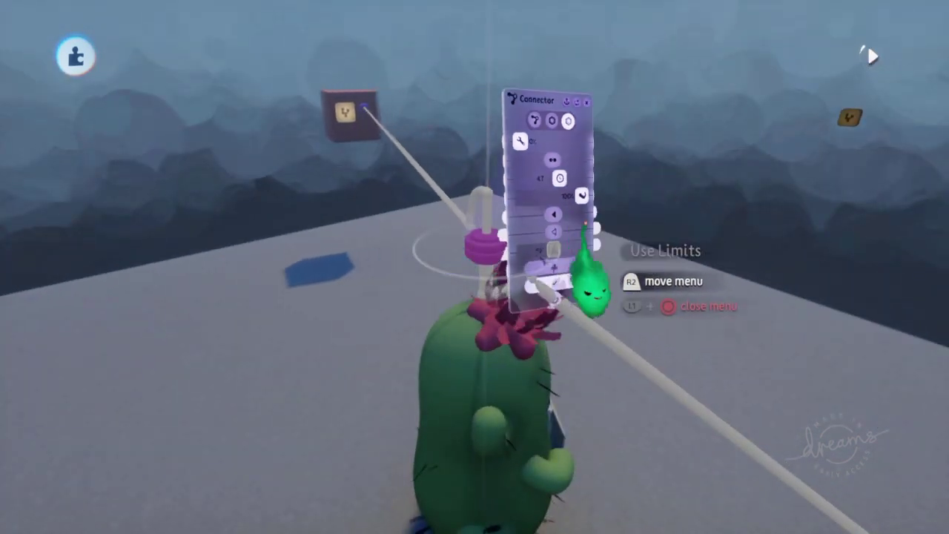
- Play-test the scene to check how the camera frames the cactus, and return to edit mode
{"action": "middle_click_drag", "start_coordinate": [583, 205], "coordinate": [452, 127]}
{"action": "key", "text": "Escape"}
{"action": "left_click", "coordinate": [307, 371]}
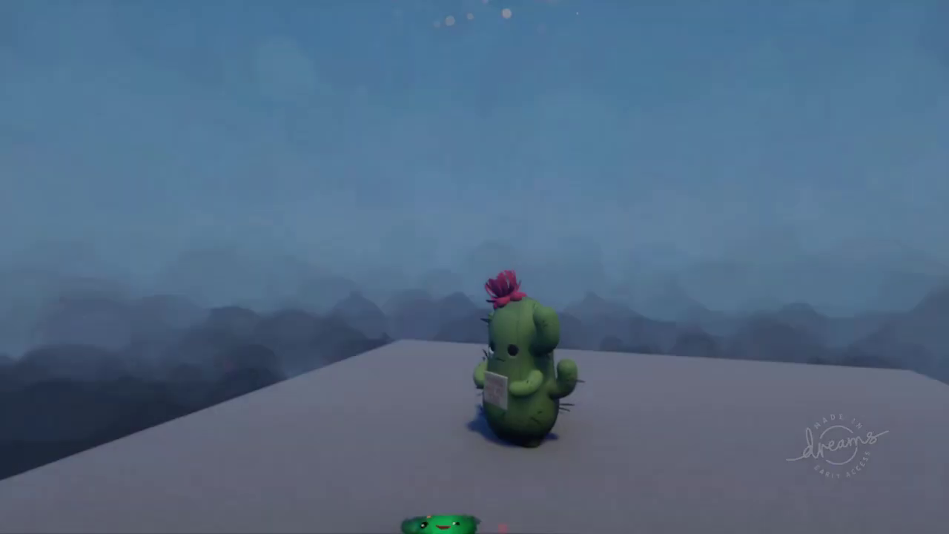
{"action": "key", "text": "Escape"}
{"action": "left_click", "coordinate": [349, 304]}
- Bring the camera closer to the cactus and play-test the tighter shot
{"action": "middle_click_drag", "start_coordinate": [415, 364], "coordinate": [436, 286]}
{"action": "left_click", "coordinate": [437, 279]}
{"action": "left_click", "coordinate": [393, 247]}
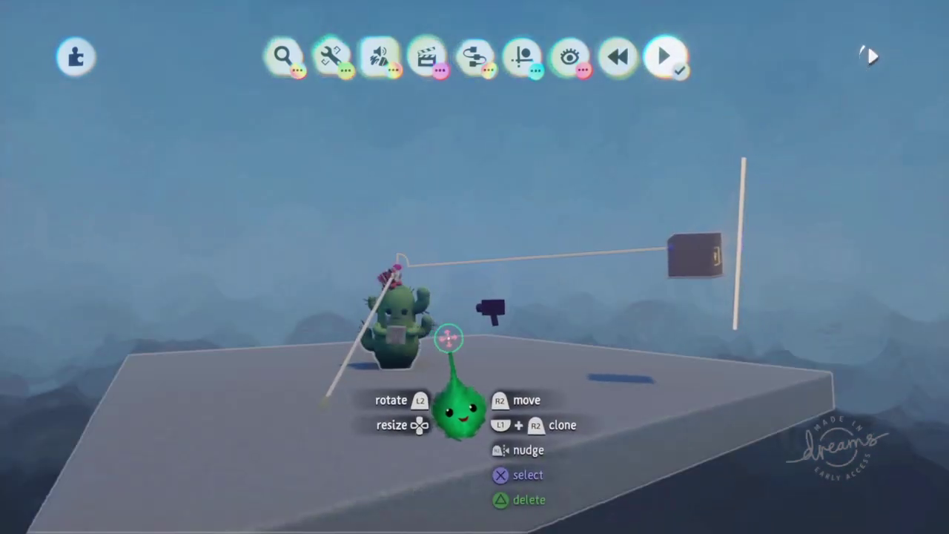
{"action": "key", "text": "Down"}
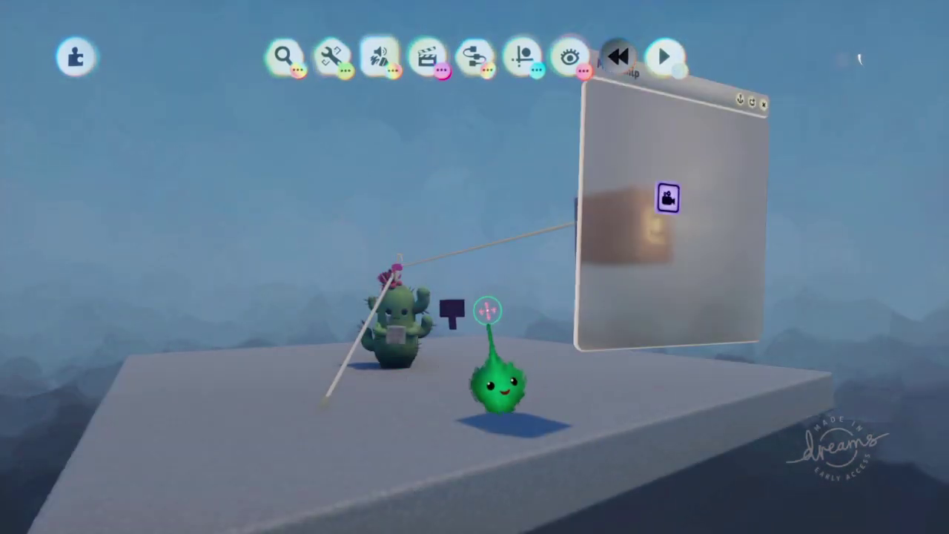
{"action": "key", "text": "Escape"}
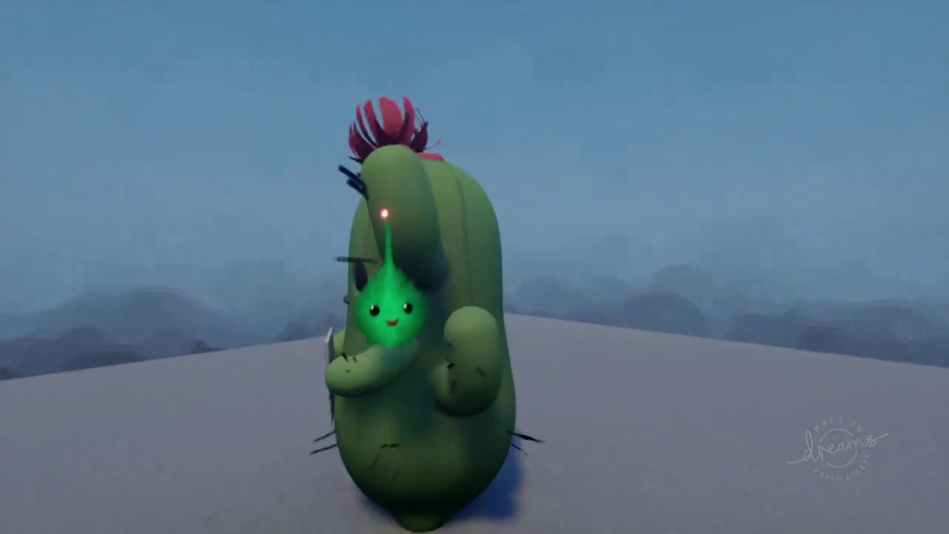
{"action": "key", "text": "Escape"}
{"action": "left_click", "coordinate": [350, 291]}
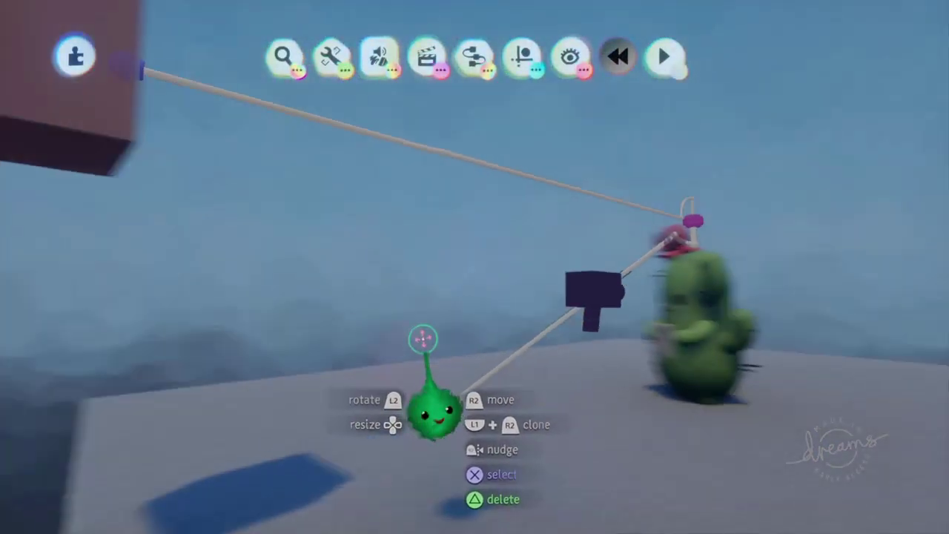
- Reframe the shot in the camera editor to centre the cactus and play-test the new framing
{"action": "left_click", "coordinate": [475, 315]}
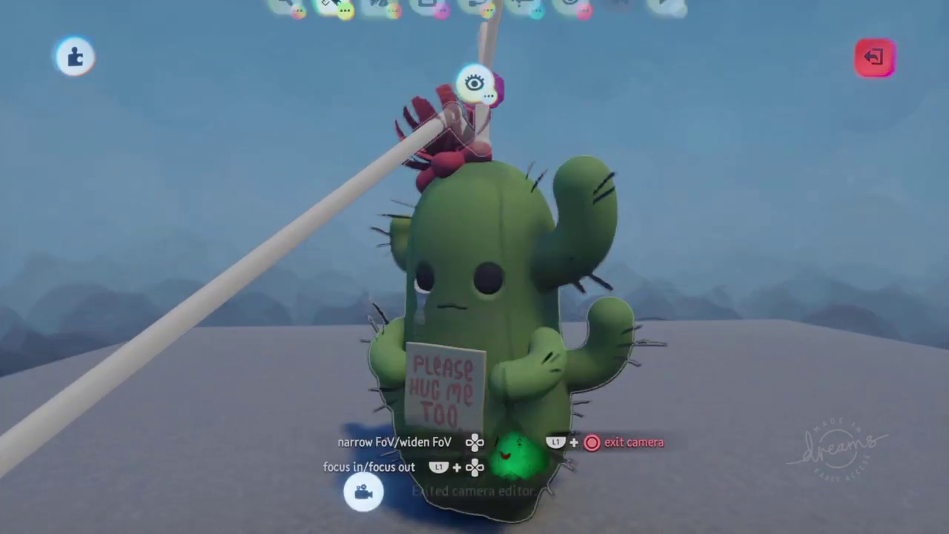
{"action": "key", "text": "Escape"}
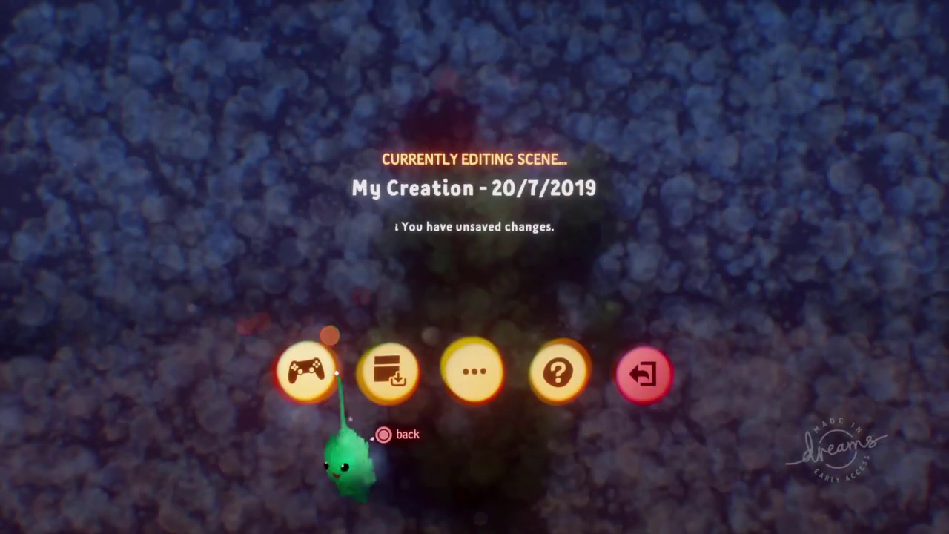
{"action": "key", "text": "Escape"}
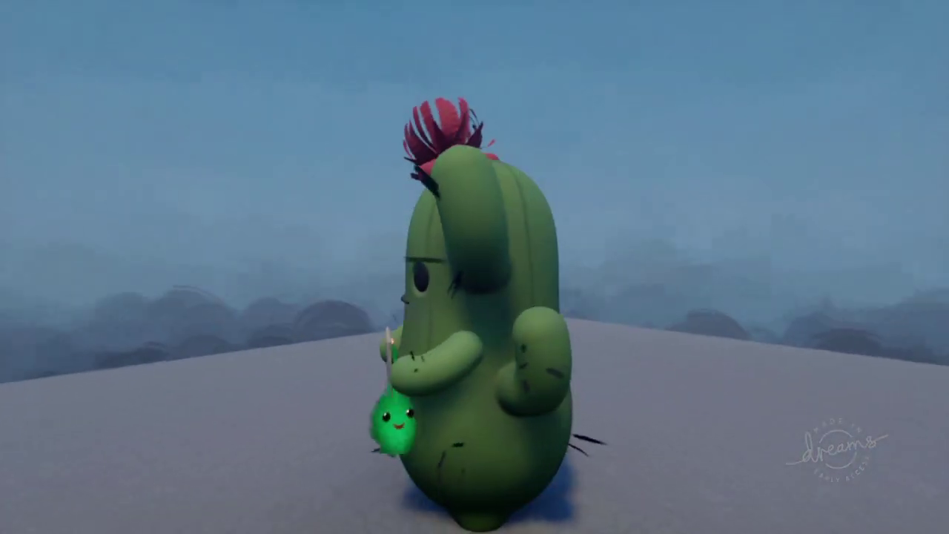
{"action": "key", "text": "Escape"}
{"action": "left_click", "coordinate": [348, 363]}
- Move the camera gadget to the upper corner of the cube's microchip and add a Controller Sensor beneath it
{"action": "middle_click_drag", "start_coordinate": [362, 332], "coordinate": [341, 343]}
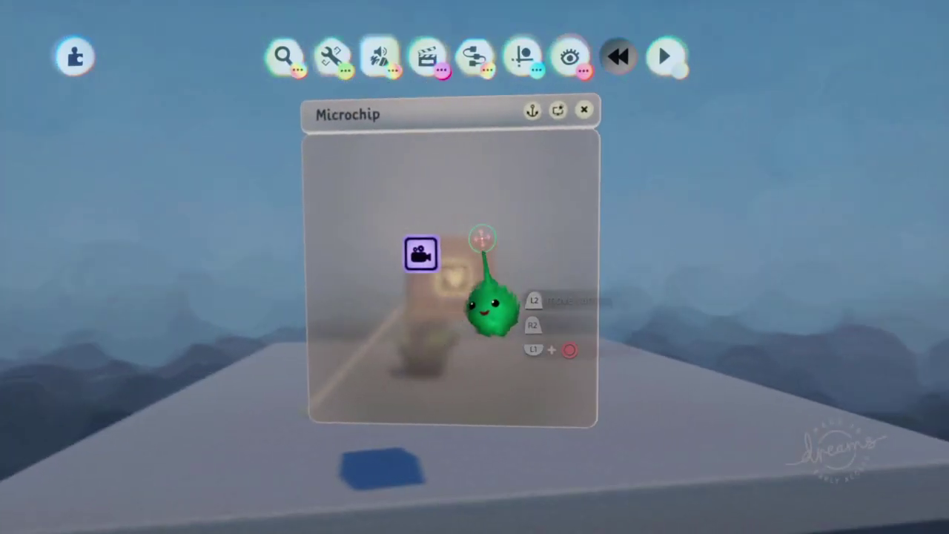
{"action": "left_click_drag", "start_coordinate": [449, 290], "coordinate": [405, 298]}
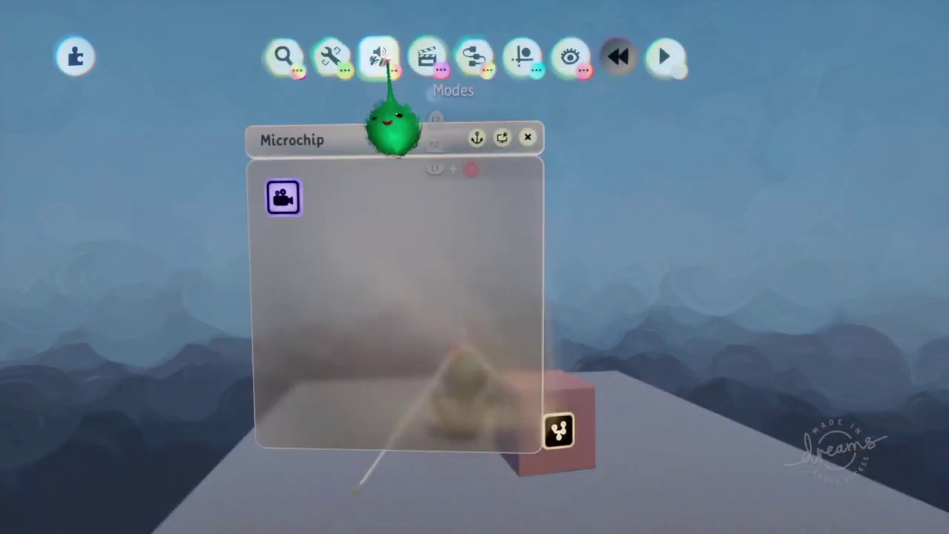
{"action": "left_click", "coordinate": [474, 55]}
{"action": "left_click", "coordinate": [358, 103]}
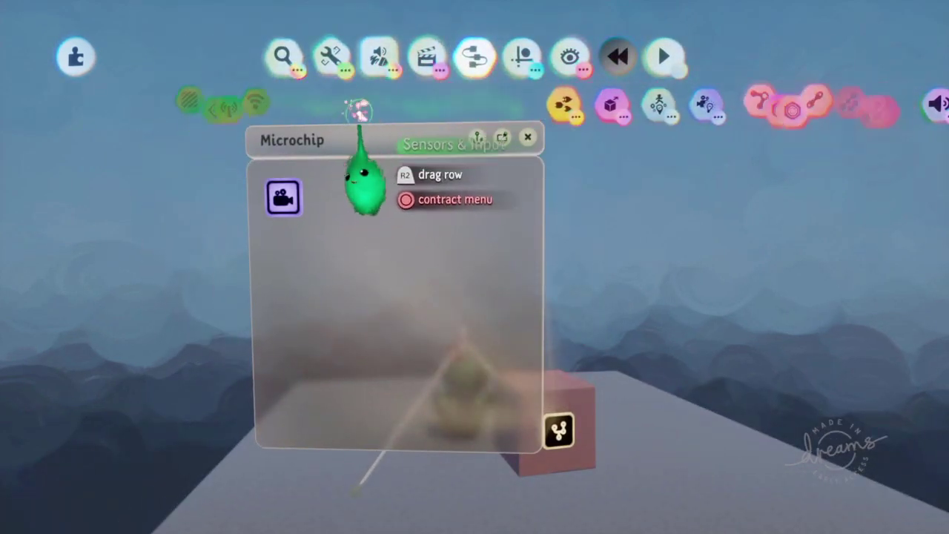
{"action": "left_click", "coordinate": [395, 106]}
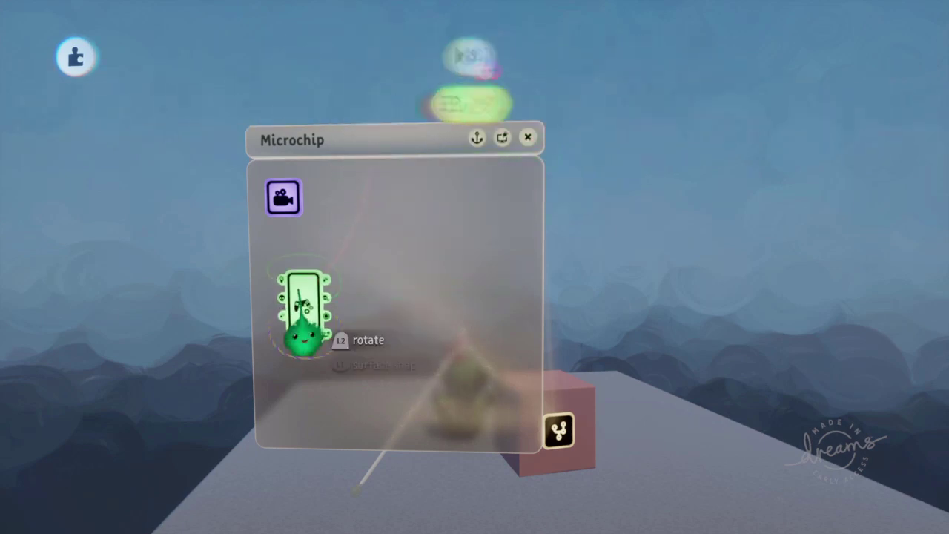
{"action": "left_click", "coordinate": [309, 272]}
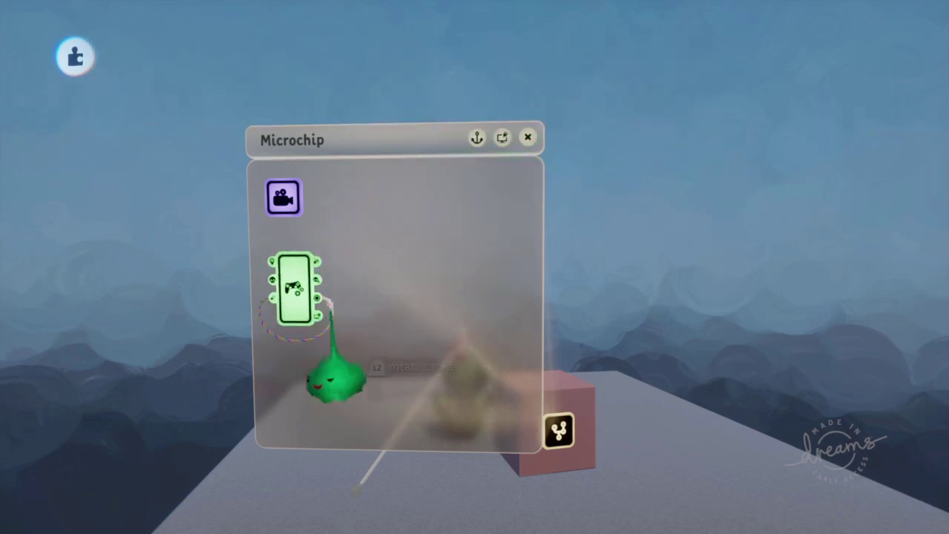
- Add a Splitter beside the controller sensor in the microchip and wire the sensor's stick output into it
{"action": "middle_click_drag", "start_coordinate": [329, 304], "coordinate": [631, 318]}
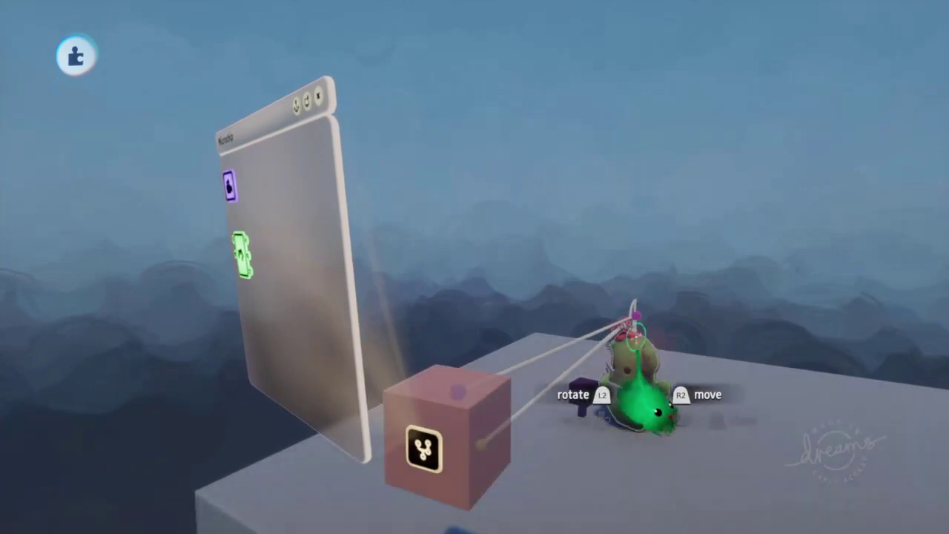
{"action": "middle_click_drag", "start_coordinate": [547, 303], "coordinate": [495, 294]}
{"action": "key", "text": "Tab"}
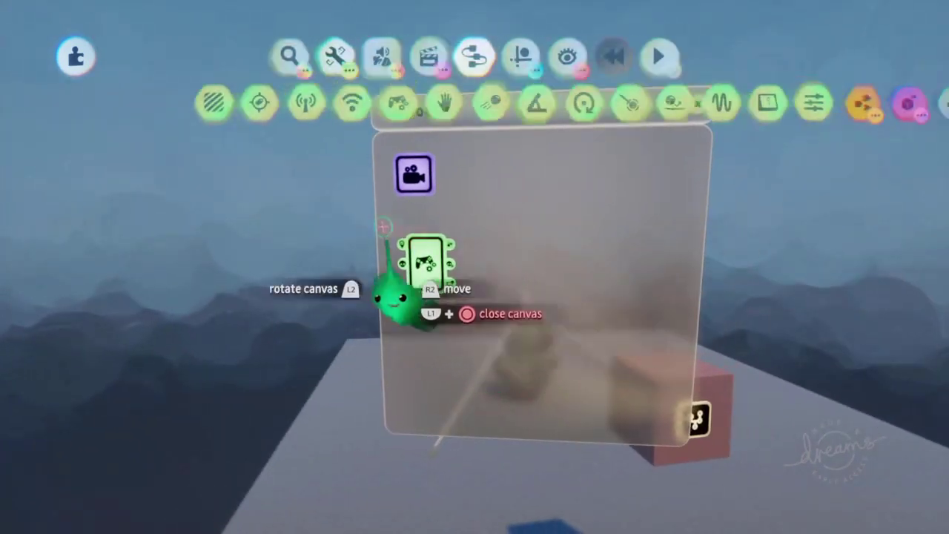
{"action": "middle_click_drag", "start_coordinate": [484, 386], "coordinate": [444, 301]}
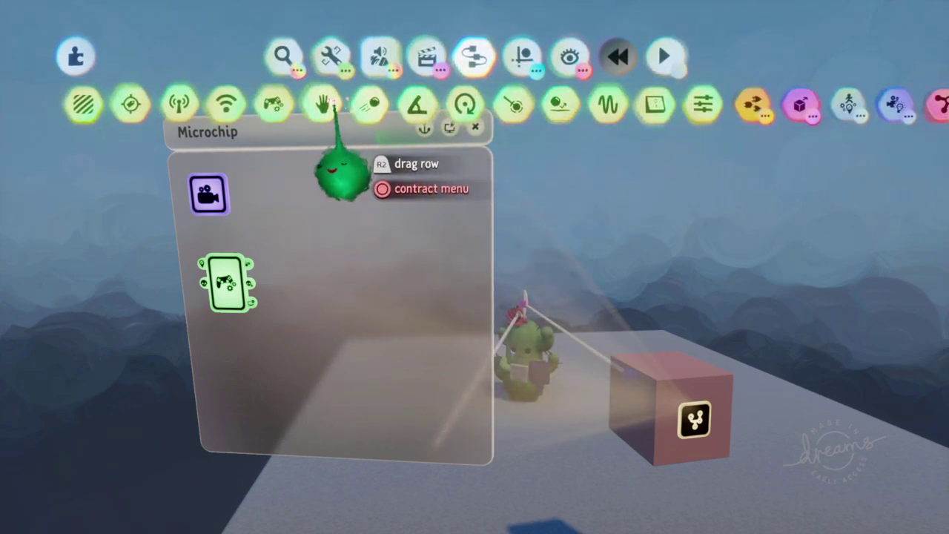
{"action": "left_click", "coordinate": [752, 104]}
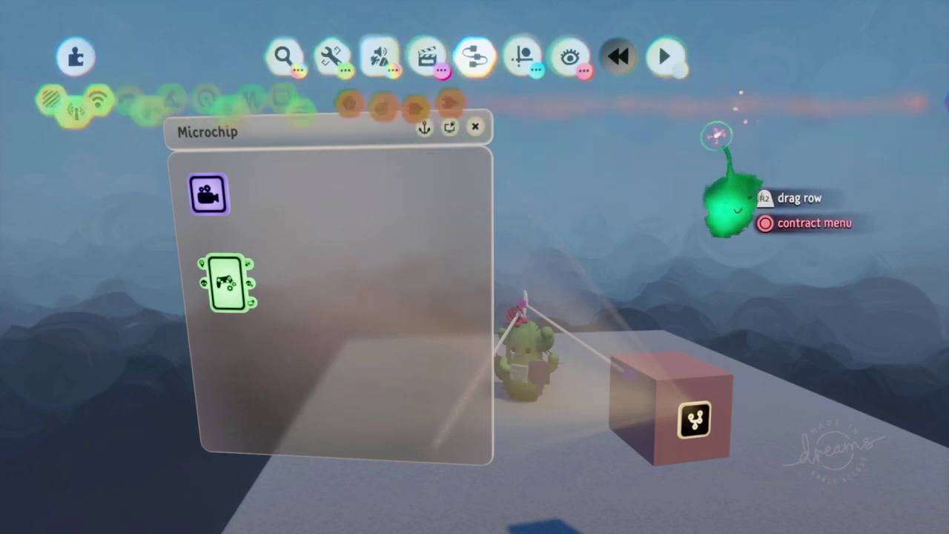
{"action": "left_click", "coordinate": [727, 103]}
{"action": "left_click", "coordinate": [278, 289]}
{"action": "left_click", "coordinate": [226, 283]}
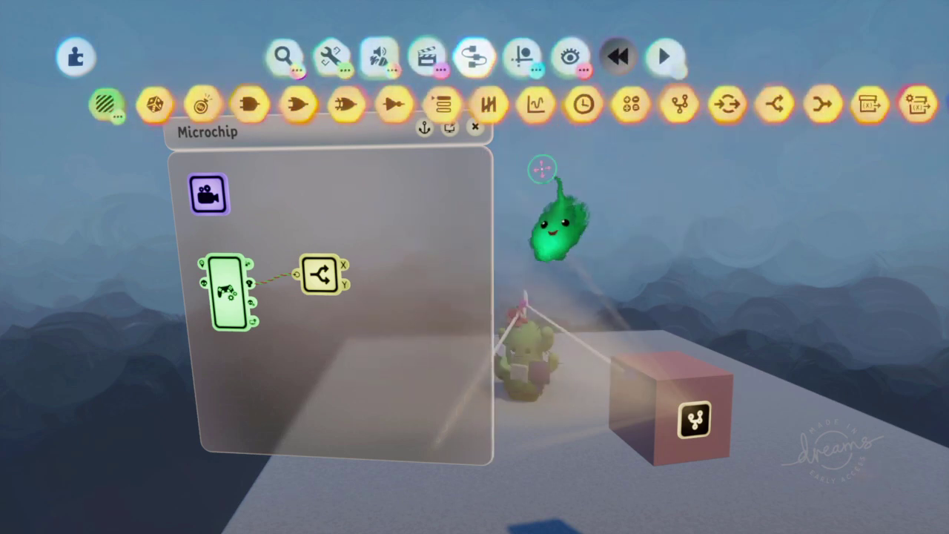
- Wire the splitter's X output to the motor bolt's motor speed input
{"action": "left_click", "coordinate": [345, 265]}
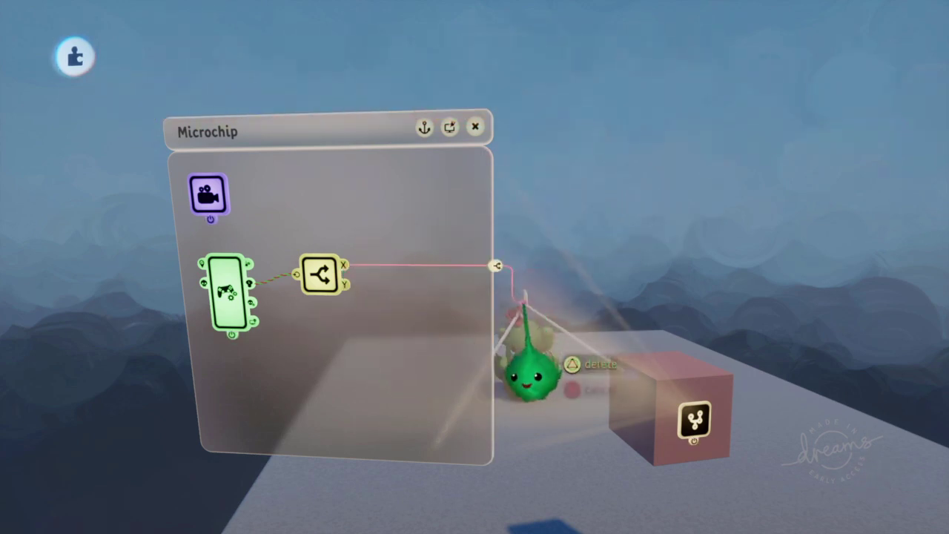
{"action": "left_click", "coordinate": [525, 302]}
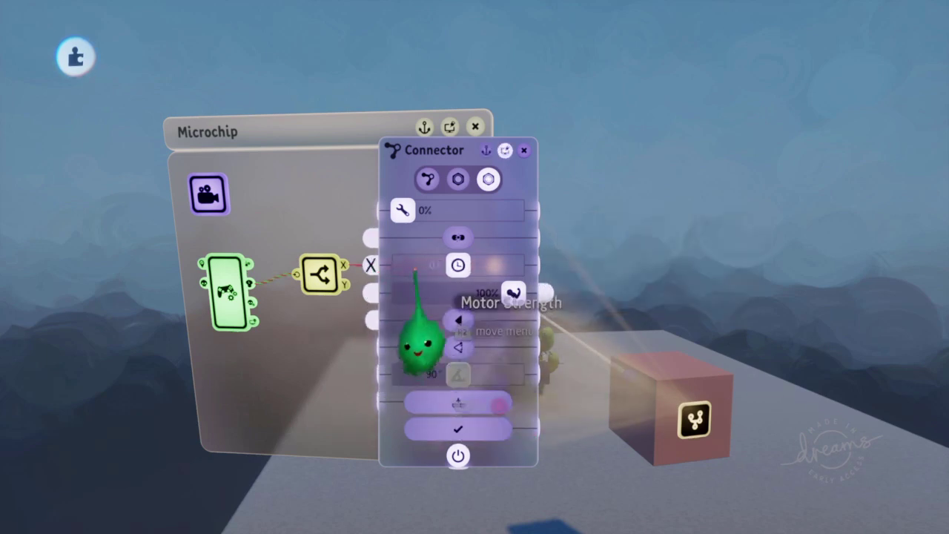
{"action": "key", "text": "Escape"}
- Change the possession option in the controller sensor's settings
{"action": "middle_click_drag", "start_coordinate": [431, 327], "coordinate": [442, 300]}
{"action": "scroll", "coordinate": [443, 301], "scroll_direction": "down", "scroll_amount": 3}
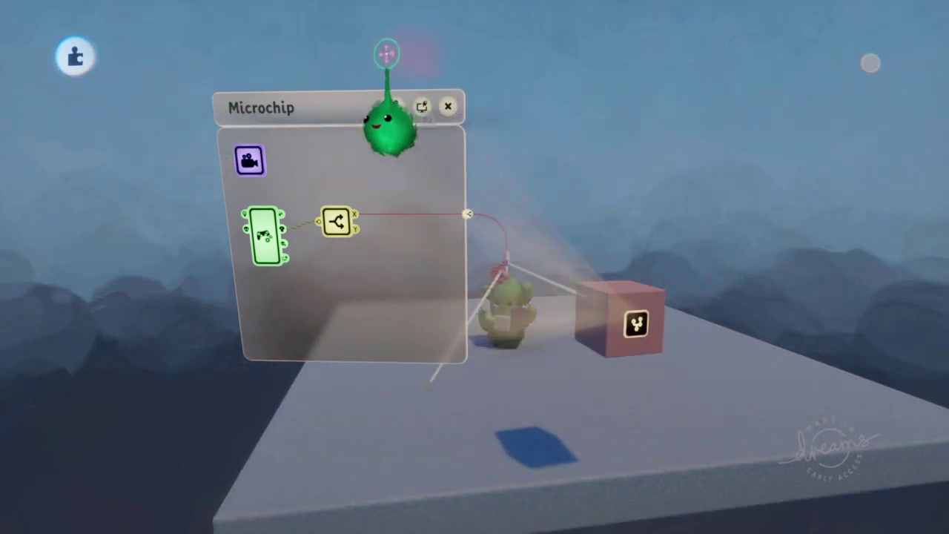
{"action": "key", "text": "Escape"}
{"action": "key", "text": "Escape"}
{"action": "left_click", "coordinate": [264, 236]}
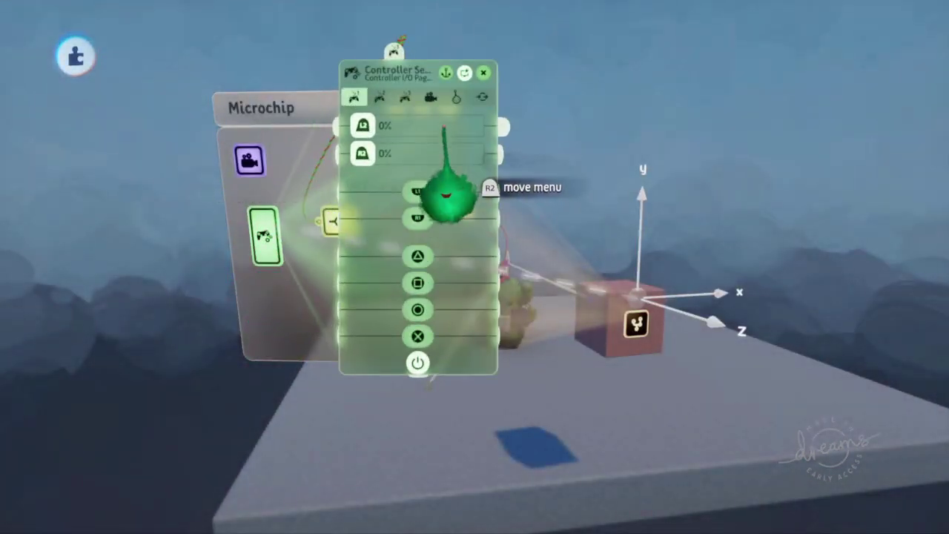
{"action": "left_click", "coordinate": [456, 97]}
{"action": "left_click", "coordinate": [461, 141]}
{"action": "key", "text": "Escape"}
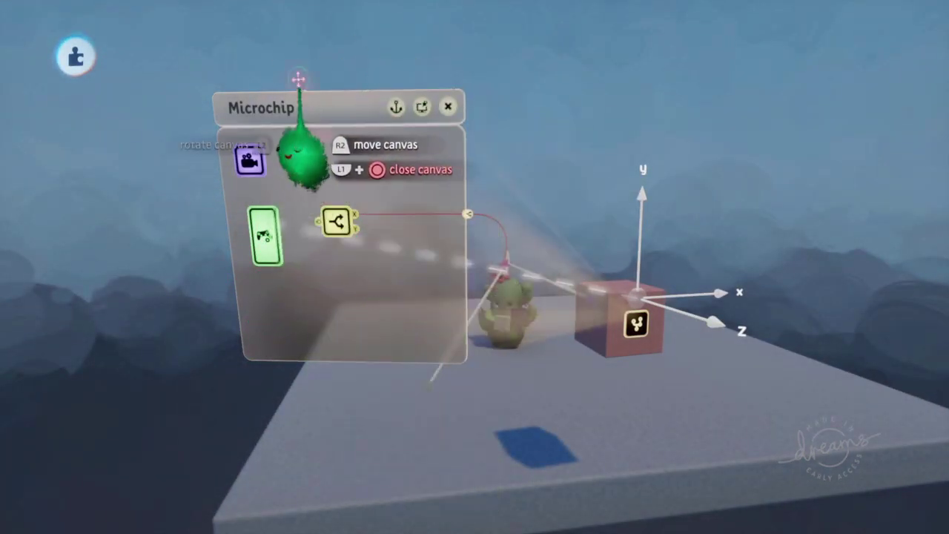
- Play-test the stick-controlled camera around the cactus and return to edit mode
{"action": "key", "text": "Escape"}
{"action": "left_click", "coordinate": [310, 322]}
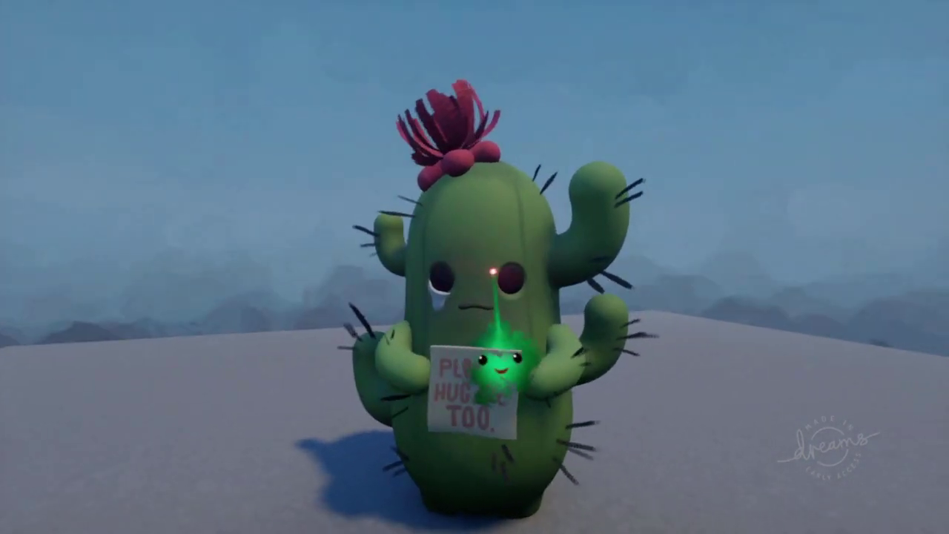
{"action": "key", "text": "Escape"}
{"action": "left_click", "coordinate": [348, 367]}
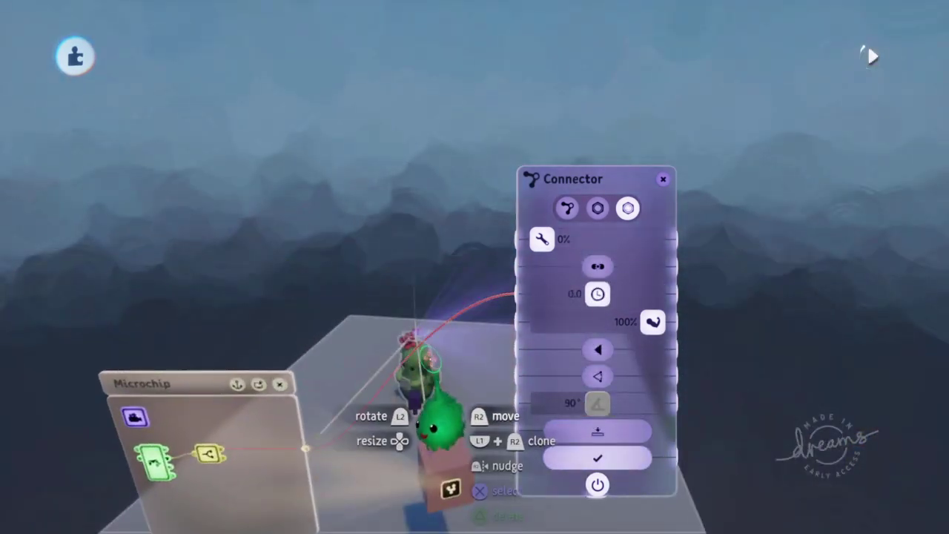
- Set the motor bolt's speed to 13.8 and close its settings
{"action": "middle_click_drag", "start_coordinate": [439, 424], "coordinate": [602, 349]}
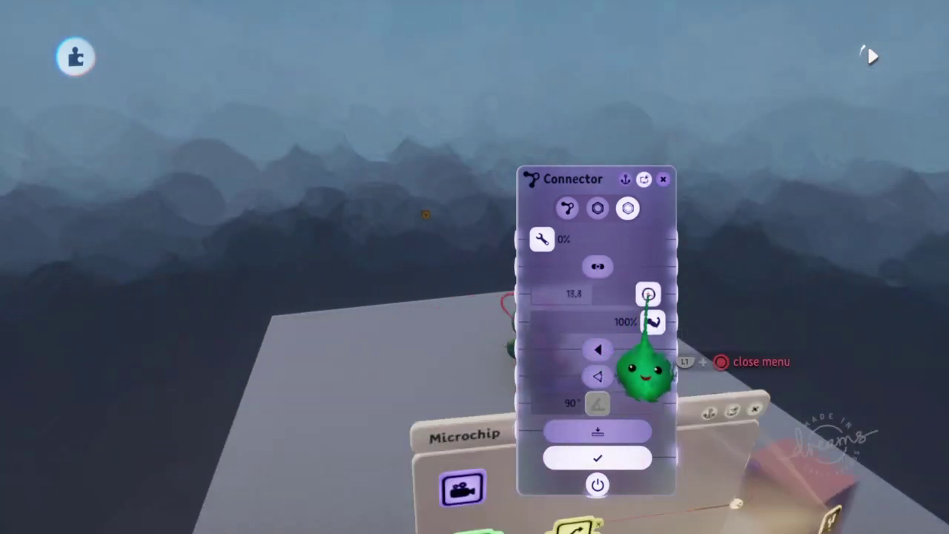
{"action": "key", "text": "Escape"}
{"action": "middle_click_drag", "start_coordinate": [586, 382], "coordinate": [451, 370]}
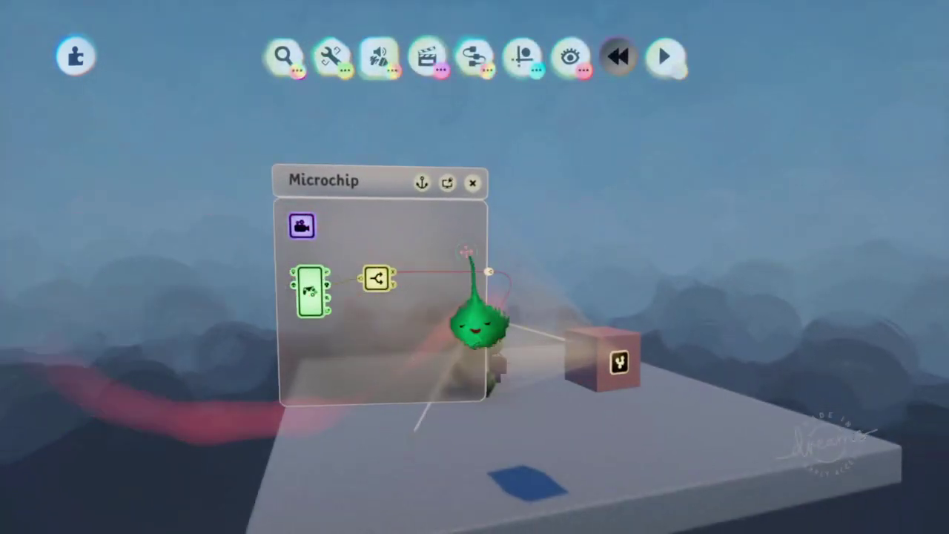
- Widen the microchip canvas and add a Signal Manipulator between the splitter and the canvas edge
{"action": "left_click_drag", "start_coordinate": [480, 315], "coordinate": [496, 315]}
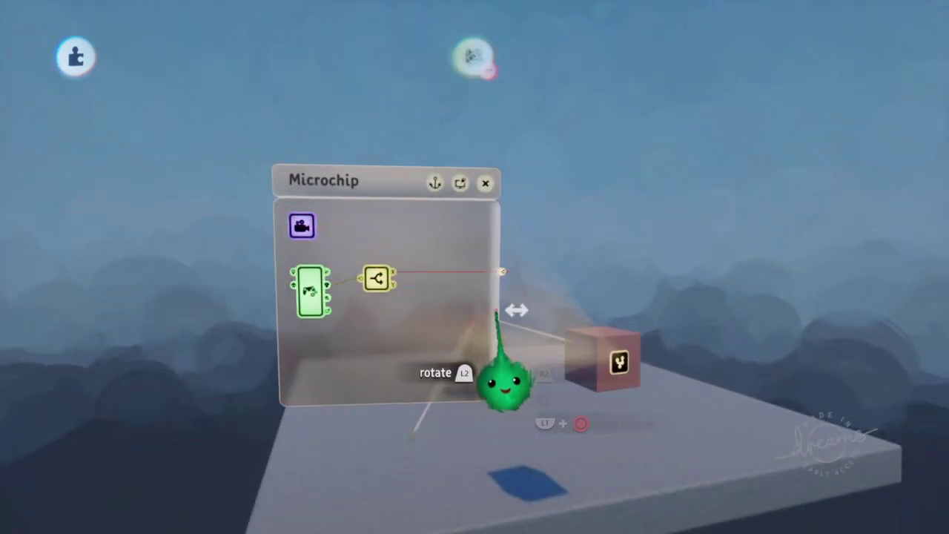
{"action": "left_click", "coordinate": [474, 56]}
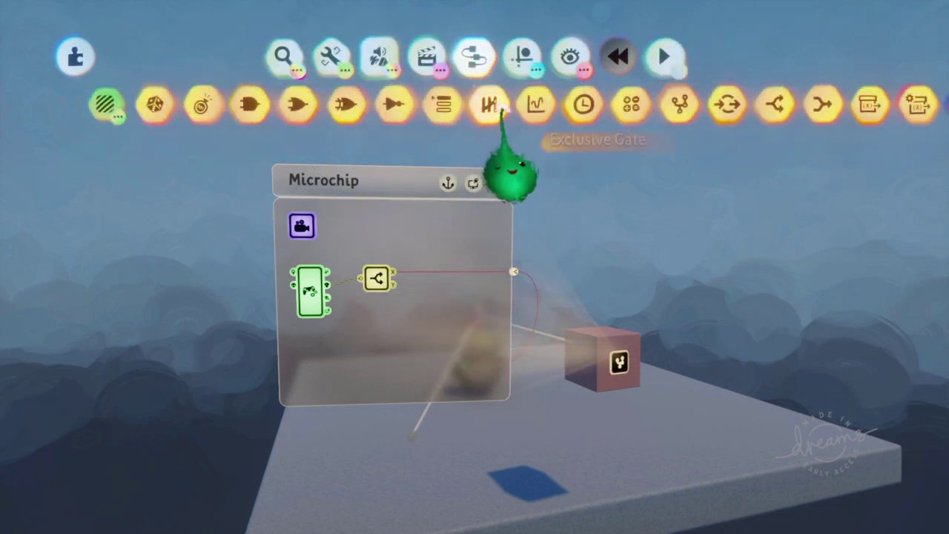
{"action": "left_click", "coordinate": [498, 107]}
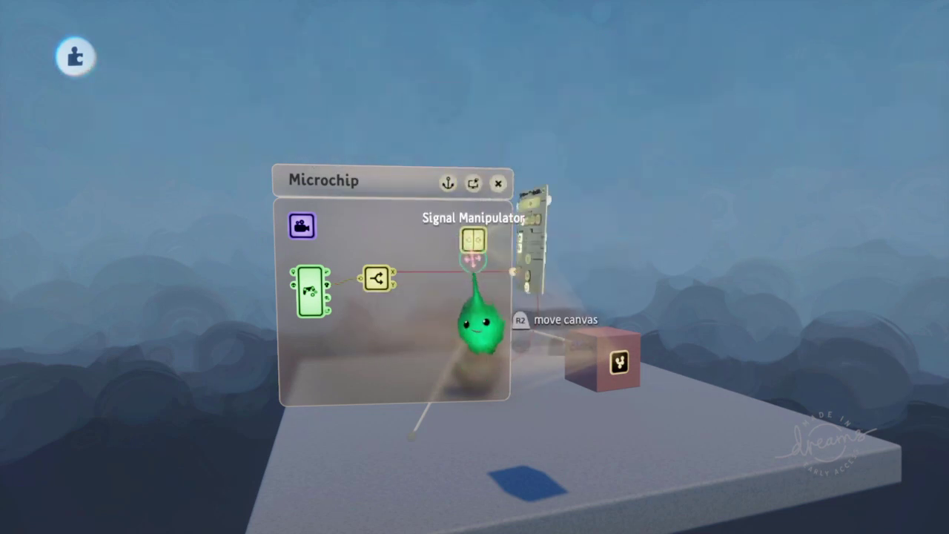
- Route the splitter's X output through the Signal Manipulator and set its upward output smoothing to 3.0 s
{"action": "left_click", "coordinate": [473, 249]}
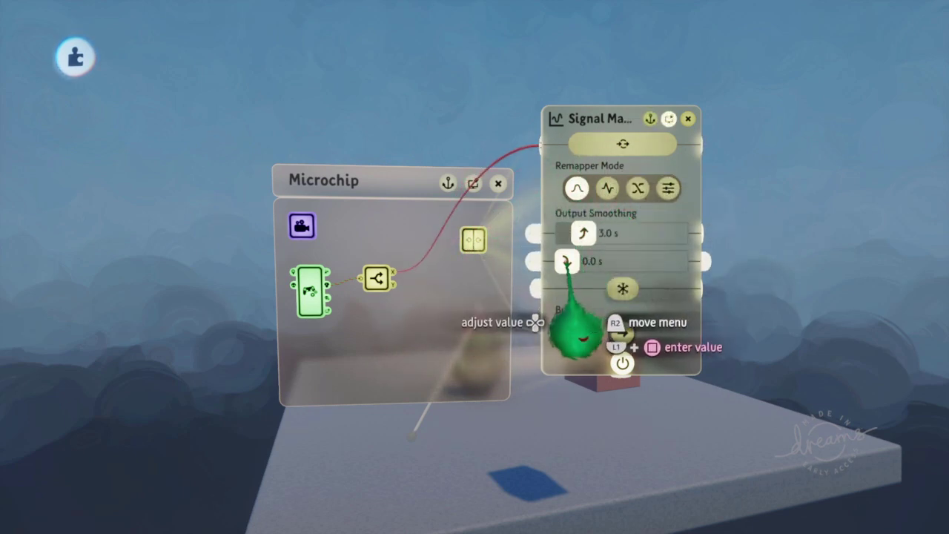
{"action": "key", "text": "Escape"}
{"action": "left_click_drag", "start_coordinate": [529, 274], "coordinate": [579, 294]}
- Play-test the scene with the smoothed stick signal driving the camera around the cactus
{"action": "key", "text": "Escape"}
{"action": "key", "text": "Escape"}
{"action": "left_click", "coordinate": [306, 340]}
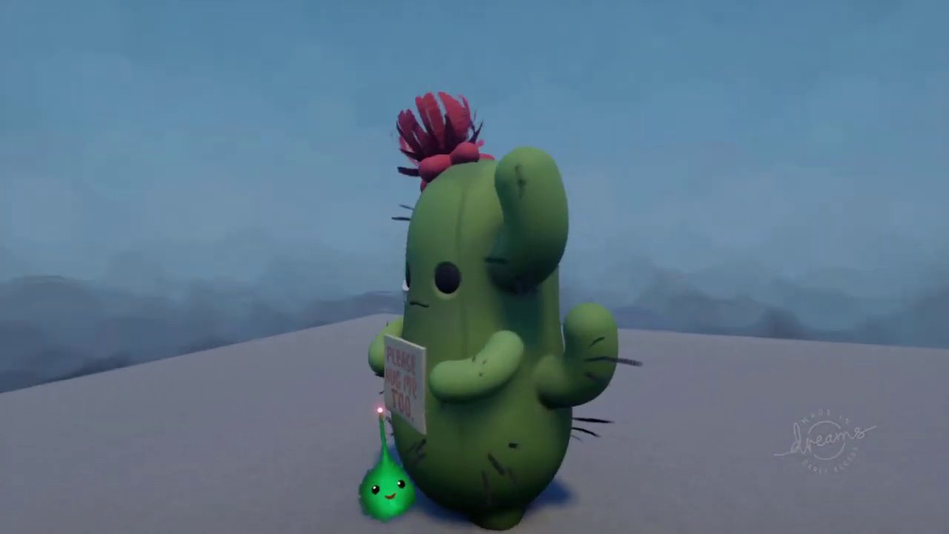